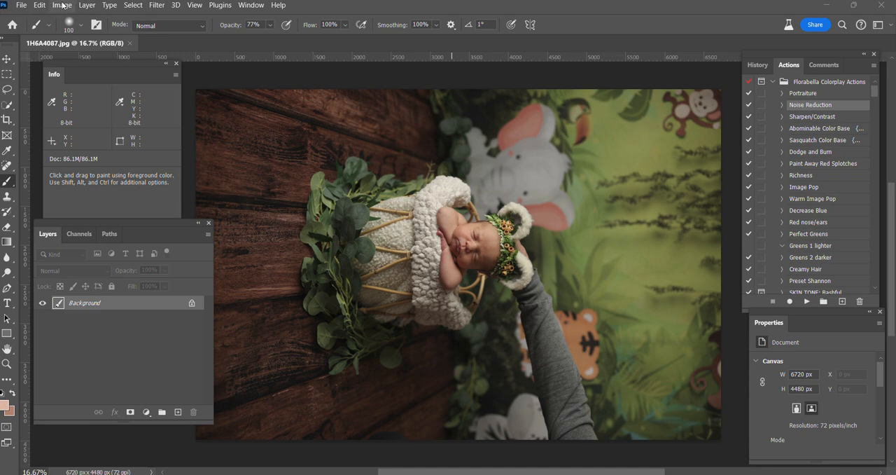
Rotate the whole image 90° counter clockwise
click(62, 5)
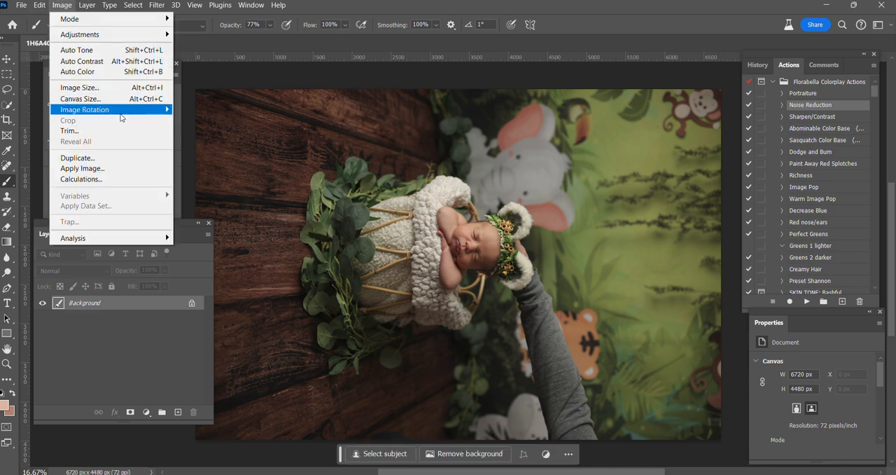
mouse_move(117, 116)
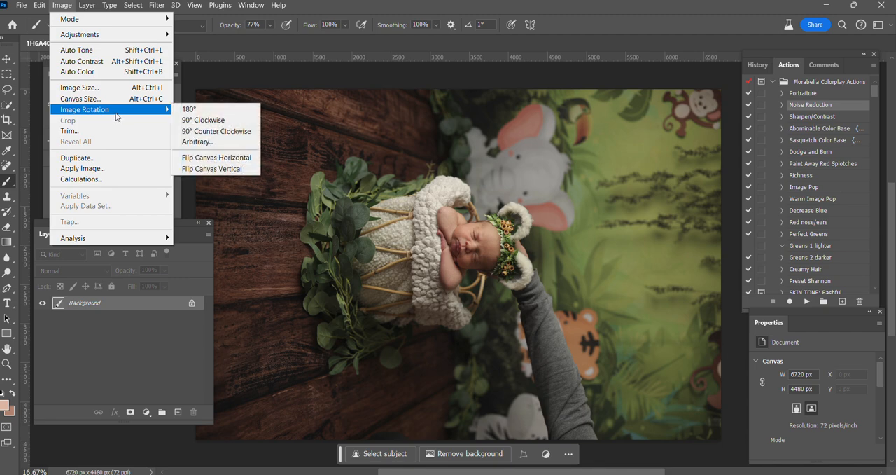
click(199, 133)
Set up a portrait 5:7 crop frame around the baby, basket and jungle backdrop
scroll(484, 152, down, 2)
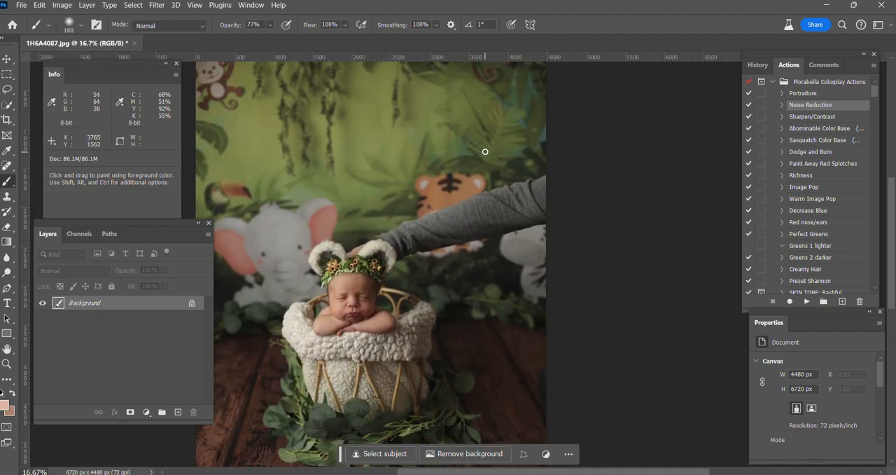
key(ctrl+minus)
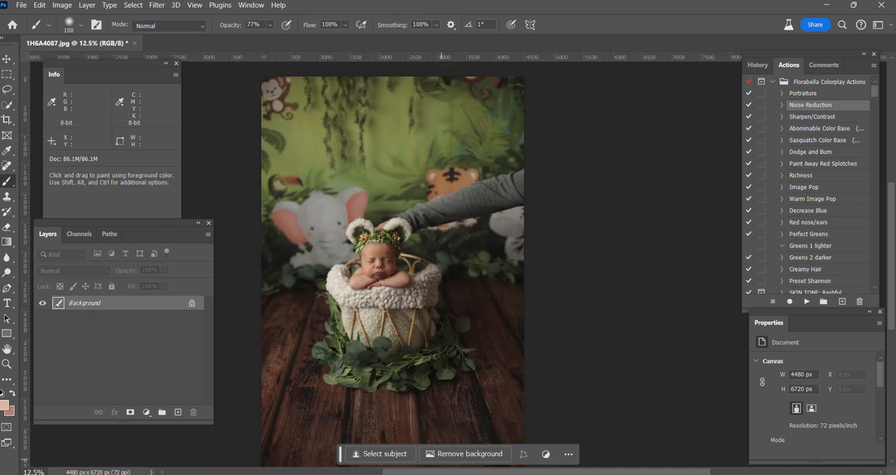
scroll(434, 333, down, 2)
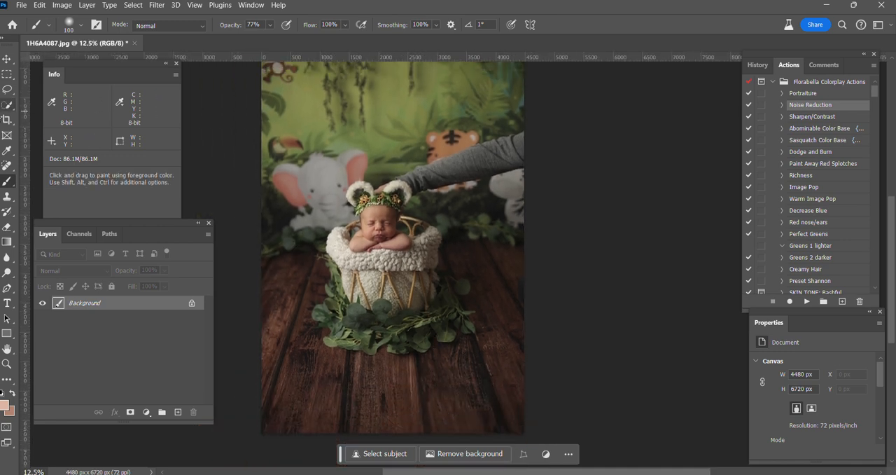
click(6, 119)
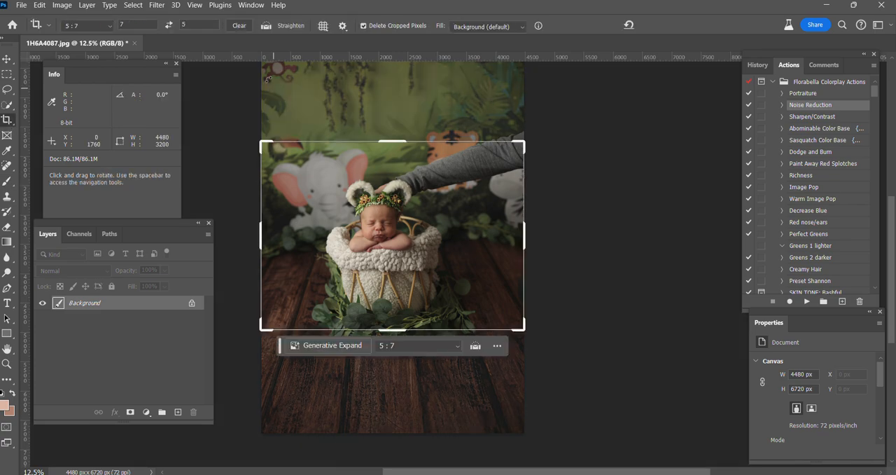
drag(263, 141, 269, 108)
drag(346, 150, 367, 125)
drag(292, 377, 284, 386)
drag(500, 87, 507, 78)
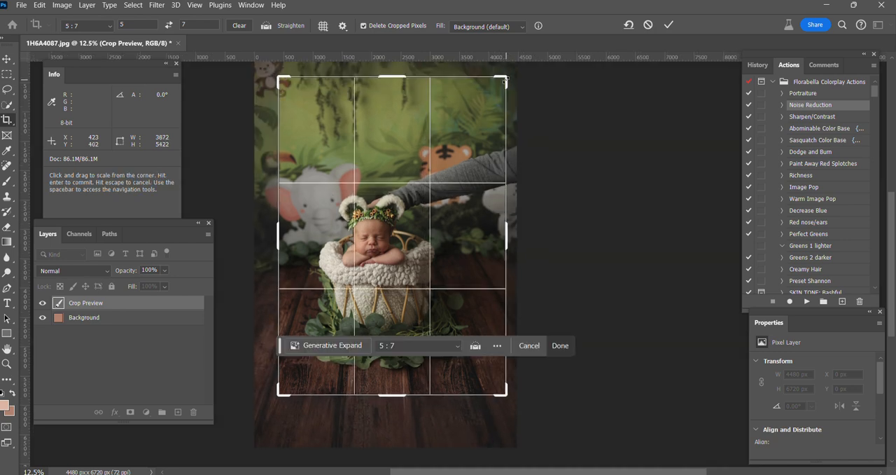
Enlarge the crop frame to about 4082 × 5715 px, straighten the photo by about 1.7° and apply the crop
drag(279, 78, 260, 72)
drag(531, 126, 545, 113)
mouse_move(423, 174)
mouse_down()
mouse_move(412, 154)
mouse_move(421, 158)
mouse_up()
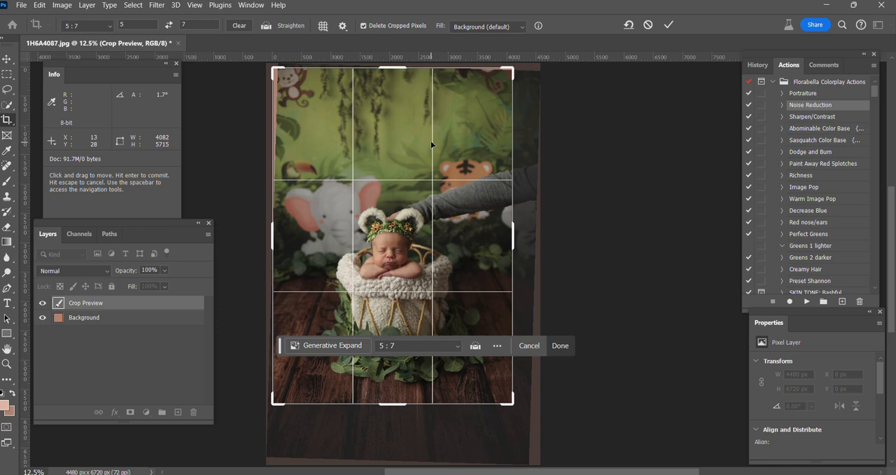
key(Return)
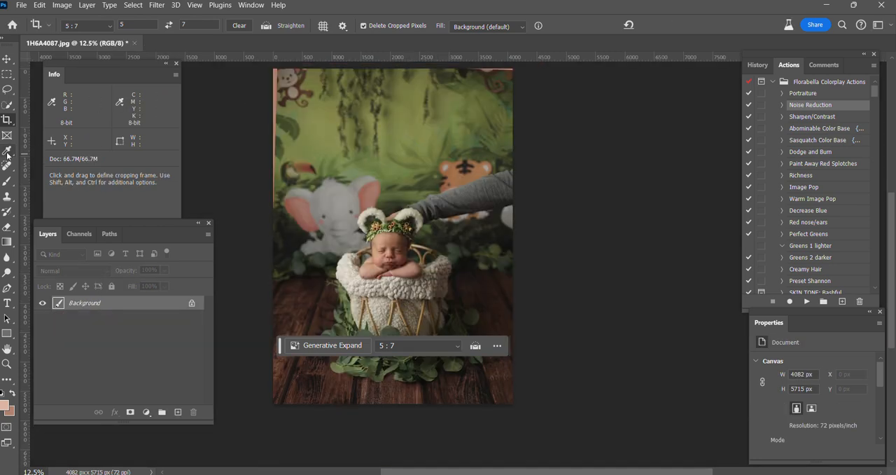
Clean up the thin pink slivers along the photo's left and top edges using the Remove tool at brush size 125
click(7, 164)
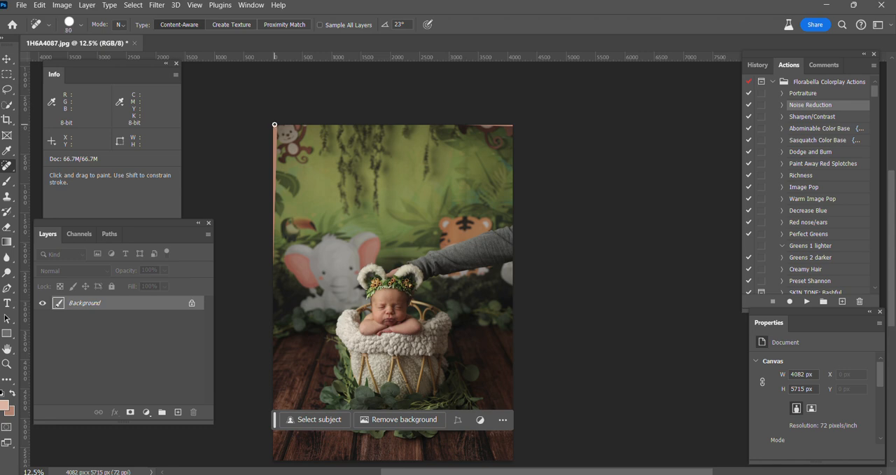
key(bracketright)
key(bracketright)
key(bracketright)
key(bracketright)
key(bracketright)
right_click(6, 165)
click(58, 179)
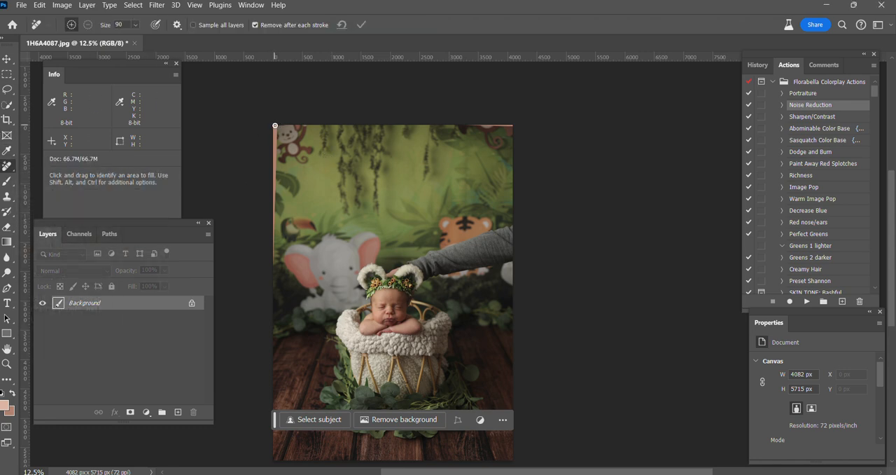
key(bracketright)
key(bracketright)
key(bracketright)
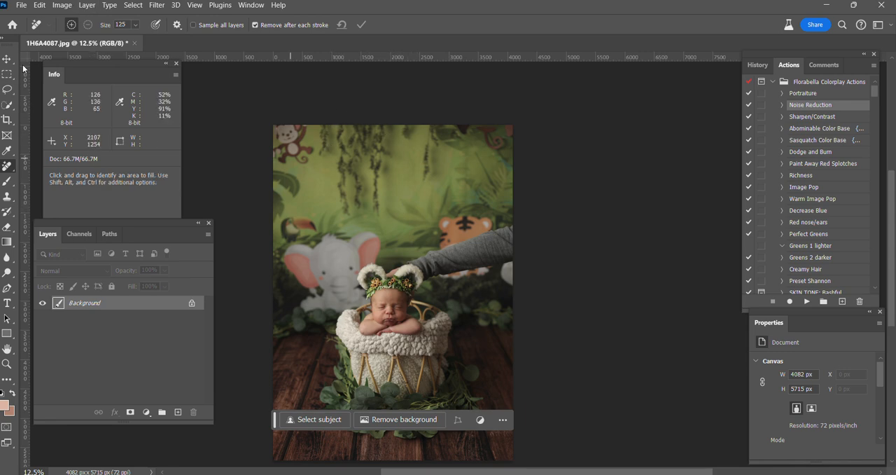
click(39, 6)
click(63, 10)
Draw a Lasso selection of about 2198 × 1037 px around the adult's arm and hand behind the bear ears
scroll(517, 357, down, 3)
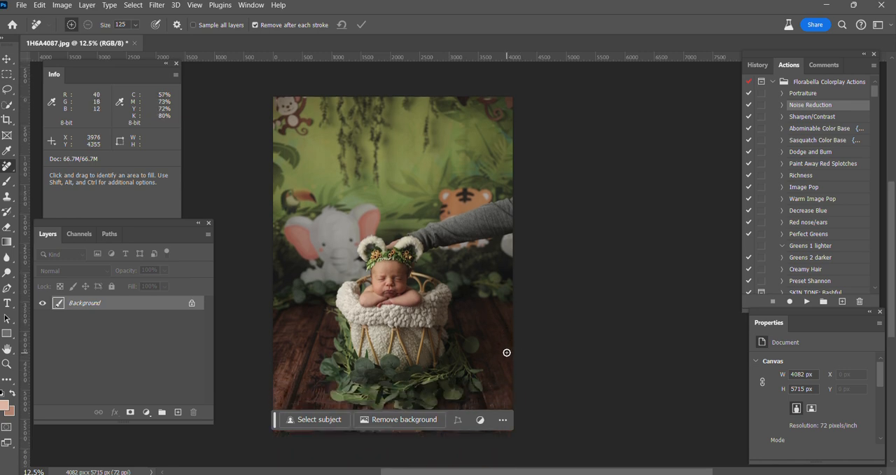
scroll(507, 353, down, 3)
click(7, 89)
scroll(562, 206, down, 3)
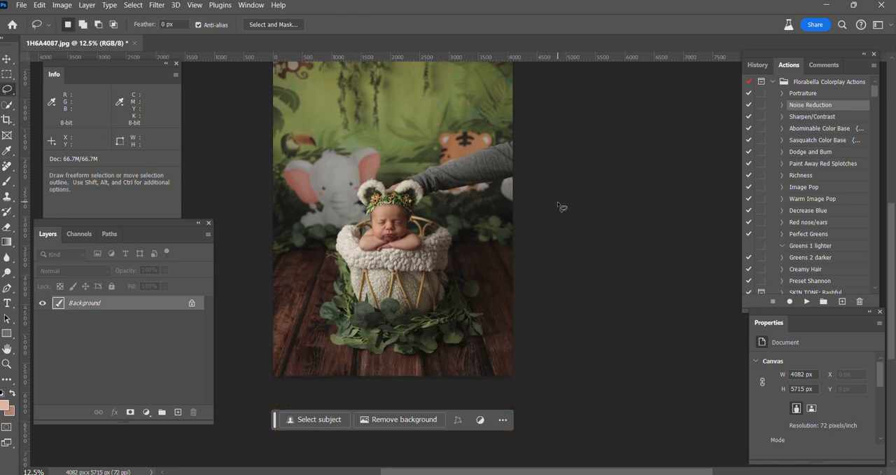
scroll(560, 208, up, 1)
key(ctrl+plus)
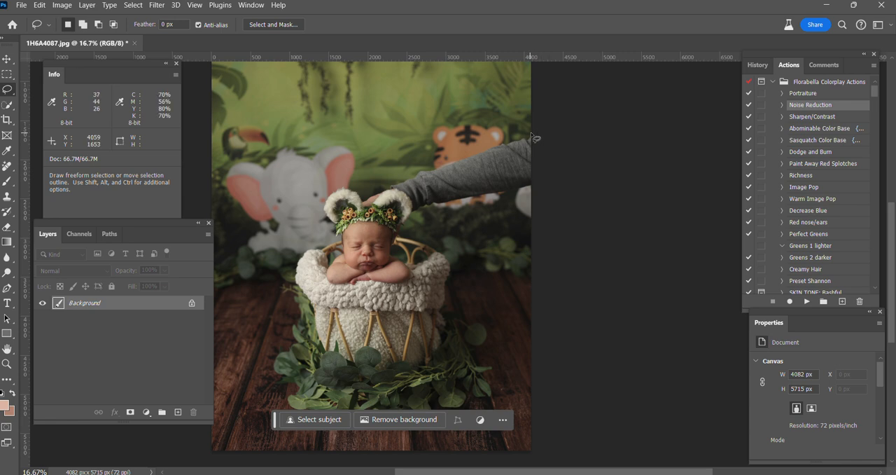
drag(532, 135, 466, 154)
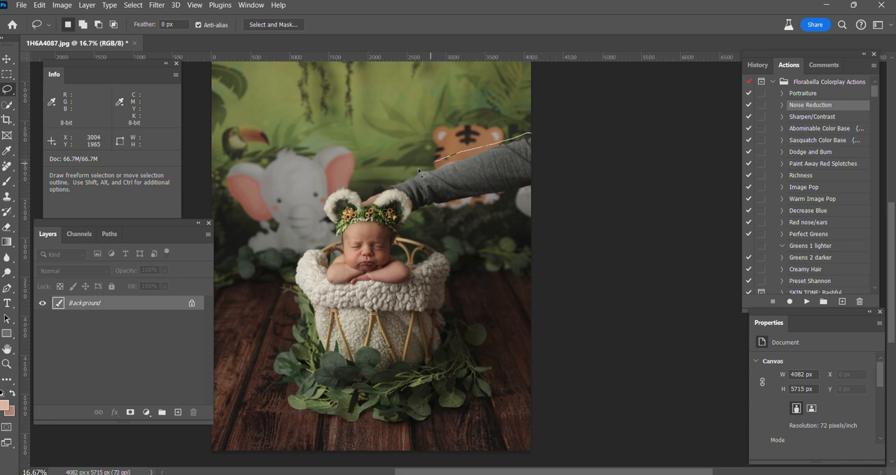
mouse_move(420, 171)
mouse_down()
mouse_move(359, 199)
mouse_move(371, 211)
mouse_up()
mouse_move(488, 212)
mouse_down()
mouse_move(547, 201)
mouse_move(558, 139)
mouse_up()
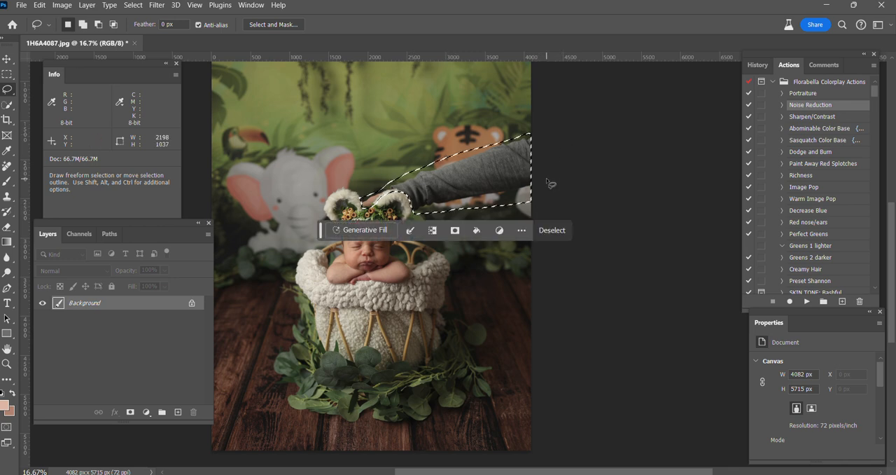
Run Generative Fill on the selected arm with the prompt "remove"
click(361, 230)
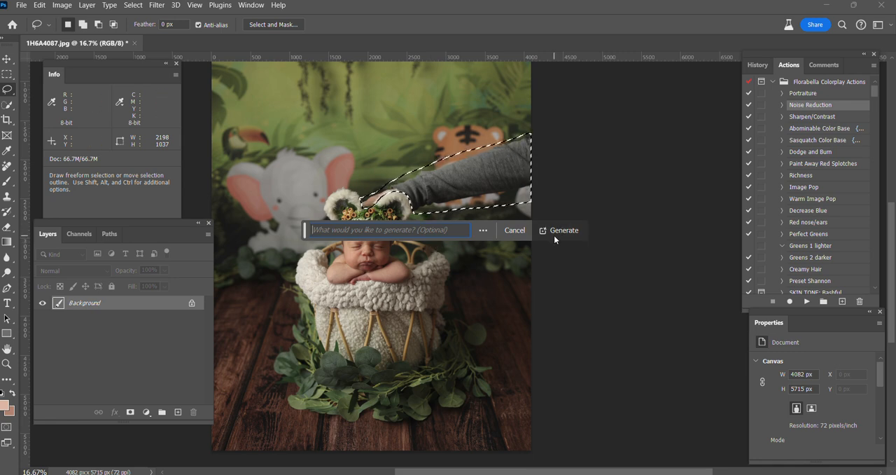
text(remove)
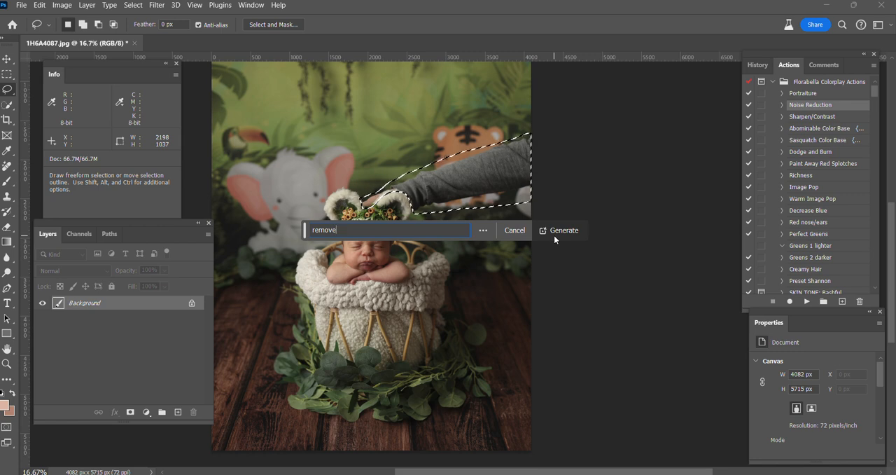
click(564, 231)
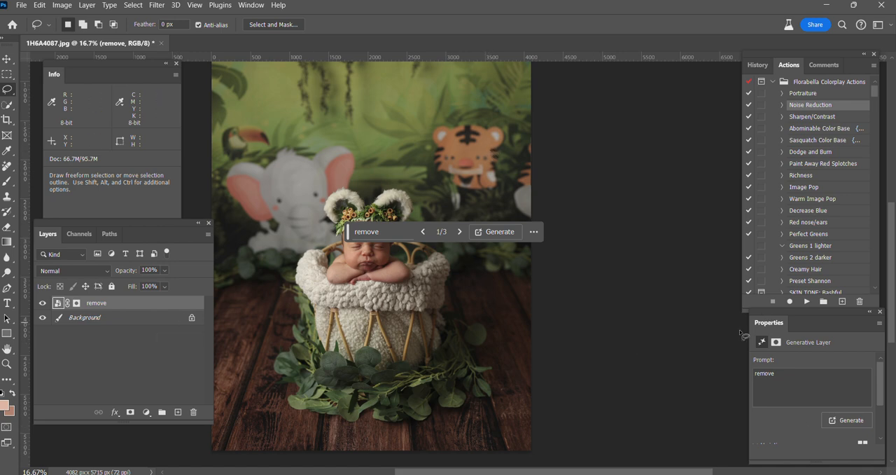
Compare the three generated variations, keep the first one and flatten the image
scroll(798, 365, down, 2)
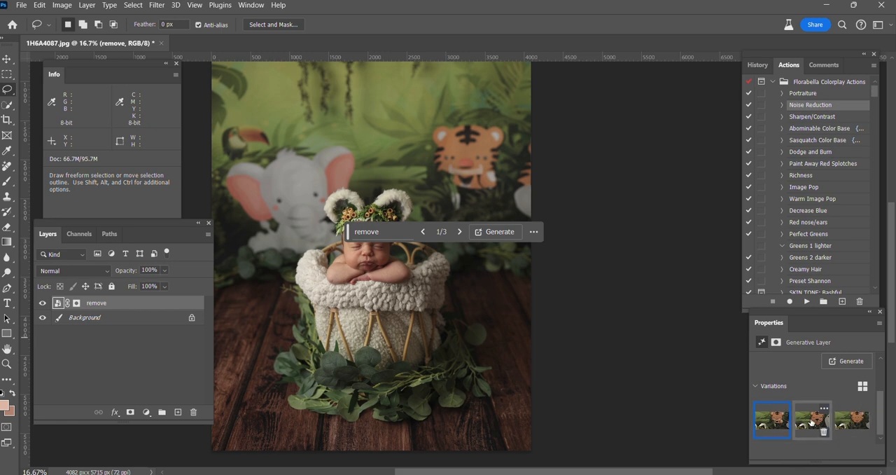
click(811, 420)
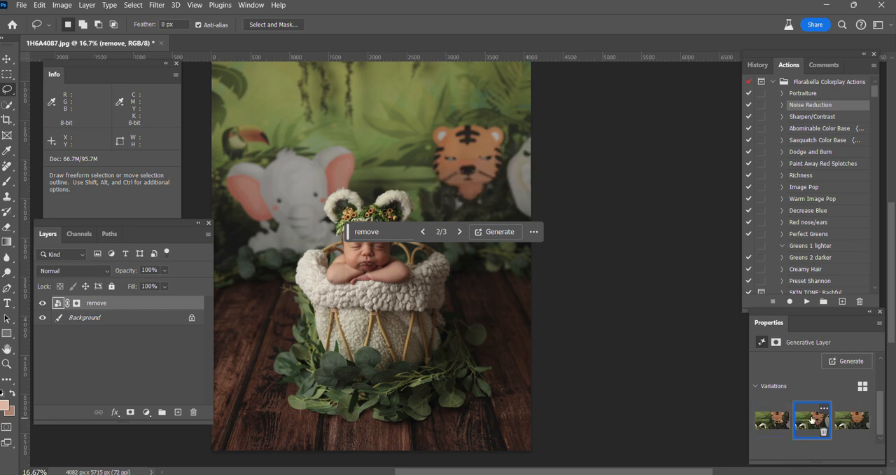
click(853, 420)
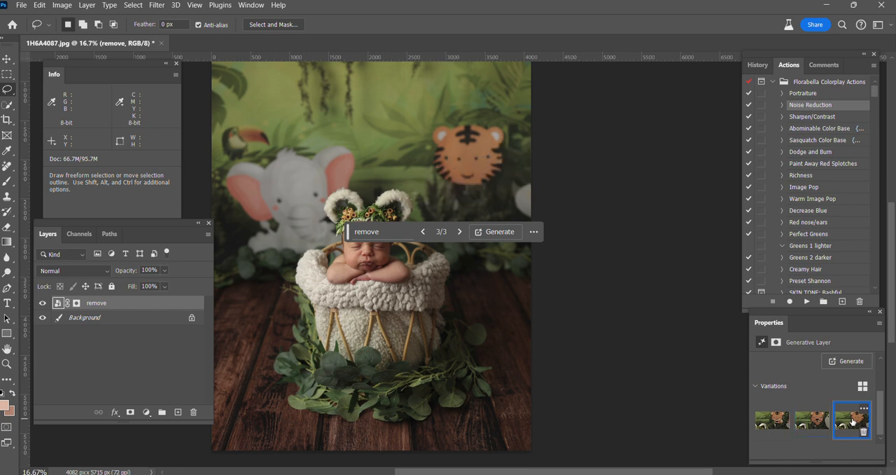
click(767, 425)
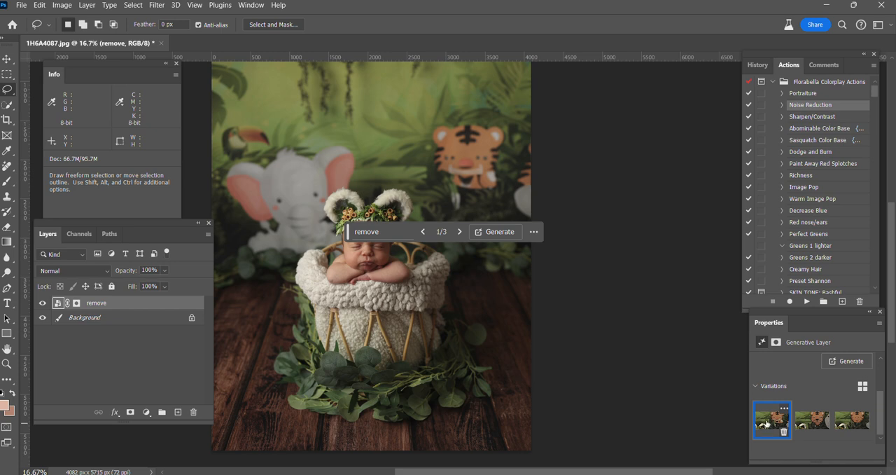
right_click(103, 321)
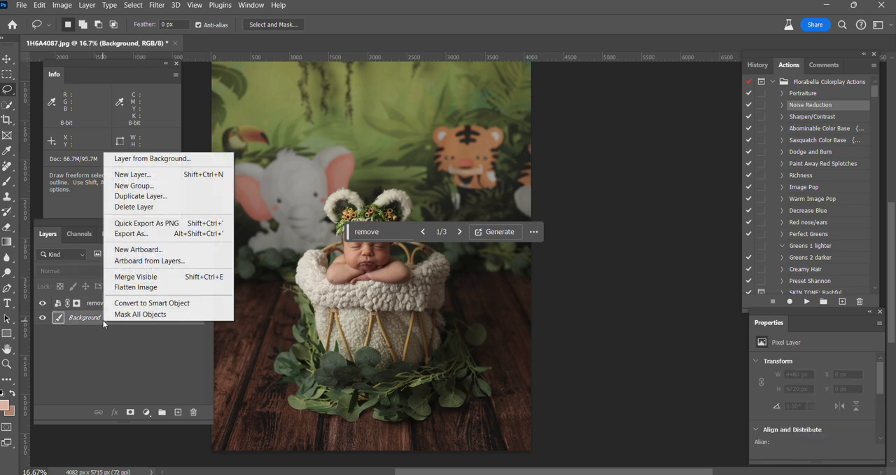
click(129, 289)
Heal the spot on the bear ear's outer edge and the white streak below the tiger with the content-aware Spot Healing Brush
scroll(393, 325, up, 2)
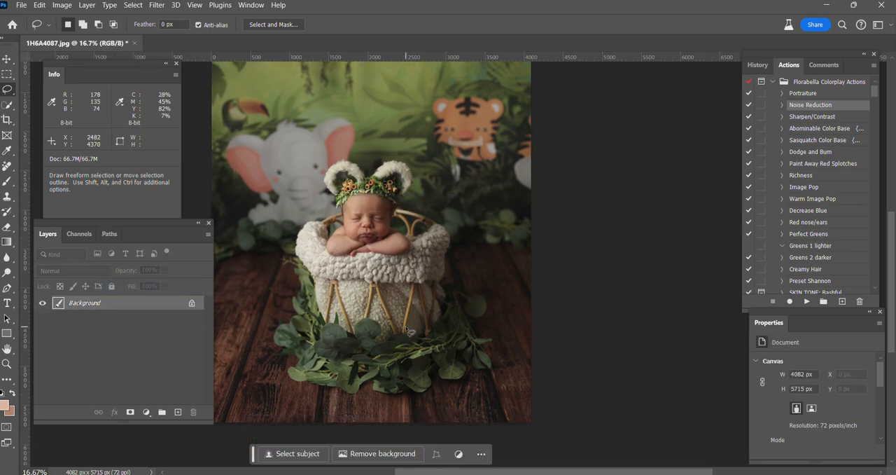
scroll(395, 286, up, 2)
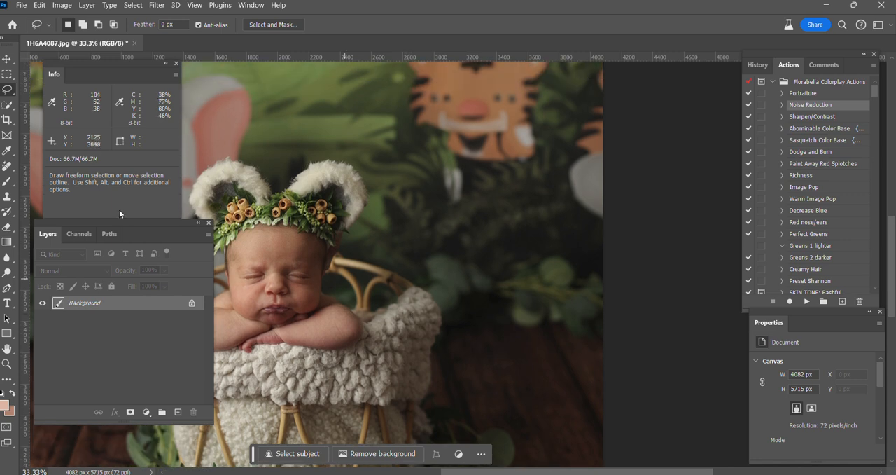
click(7, 166)
click(56, 165)
scroll(303, 206, up, 1)
key(bracketleft)
key(bracketleft)
key(bracketleft)
key(bracketleft)
key(bracketleft)
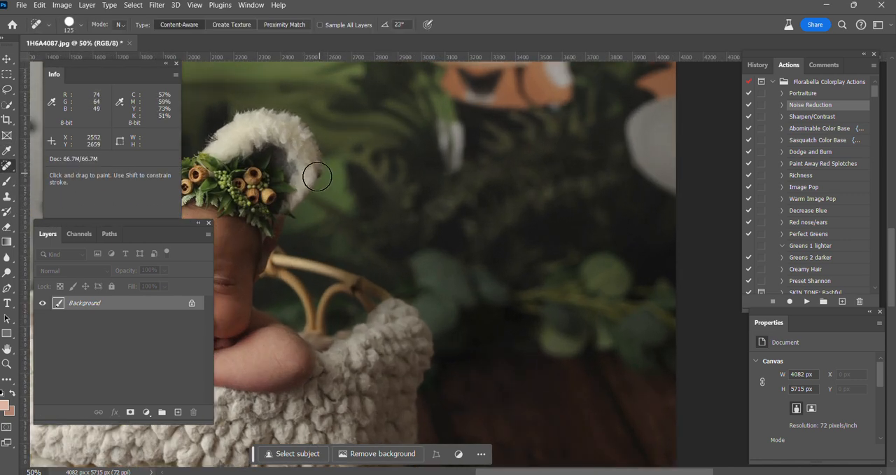
key(bracketleft)
key(bracketright)
key(bracketright)
key(bracketright)
key(bracketright)
mouse_move(442, 121)
mouse_down()
mouse_move(449, 160)
mouse_move(460, 157)
mouse_move(457, 129)
mouse_up()
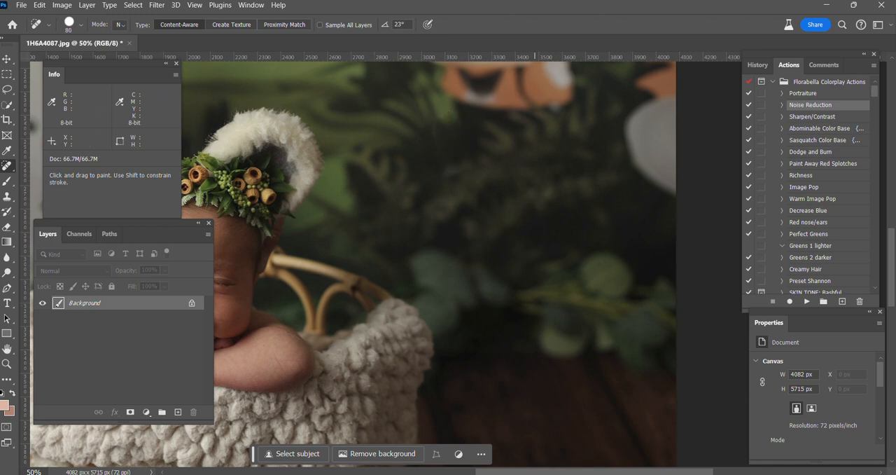
Heal the dark patch in the backdrop between the two bear ears with the Spot Healing Brush at size 100
drag(545, 472, 516, 472)
key(bracketright)
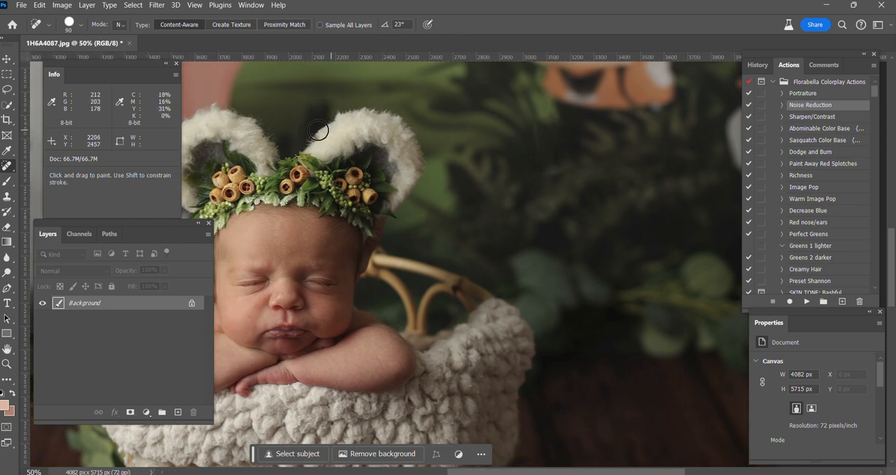
key(bracketright)
drag(322, 106, 301, 135)
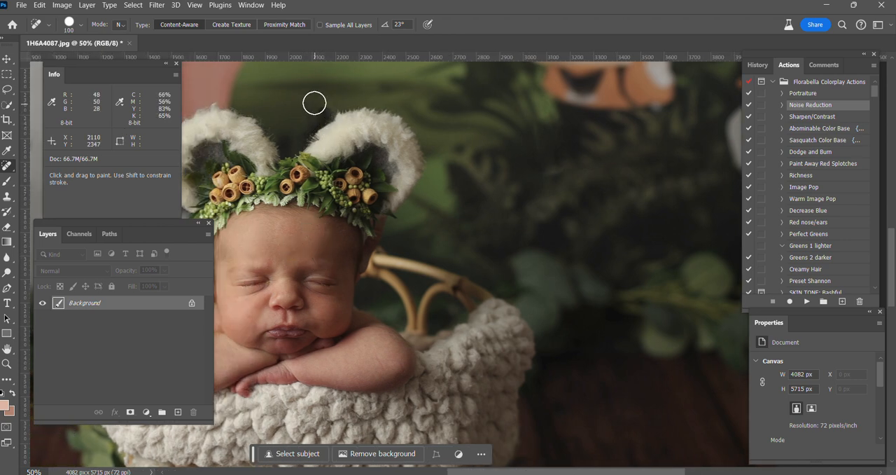
click(40, 5)
click(63, 17)
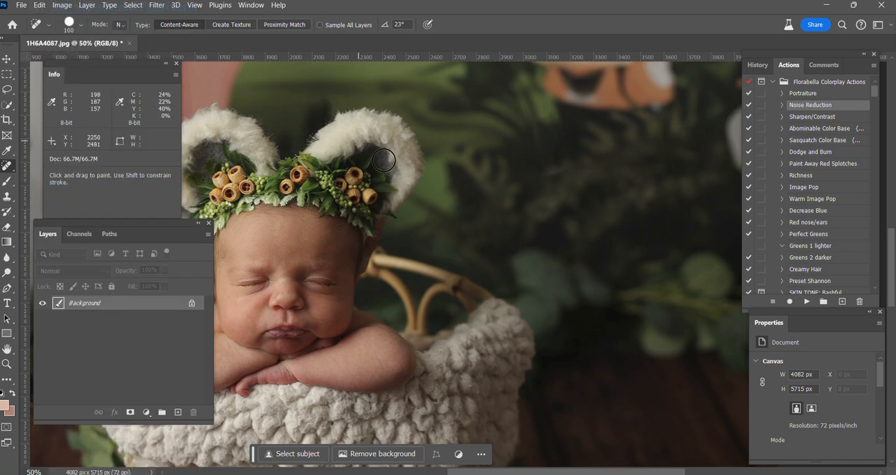
key(ctrl+minus)
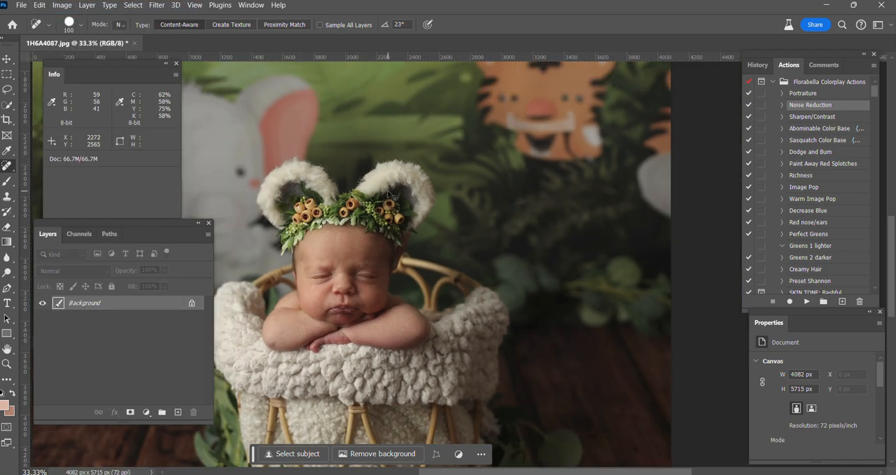
key(ctrl+minus)
scroll(427, 209, down, 1)
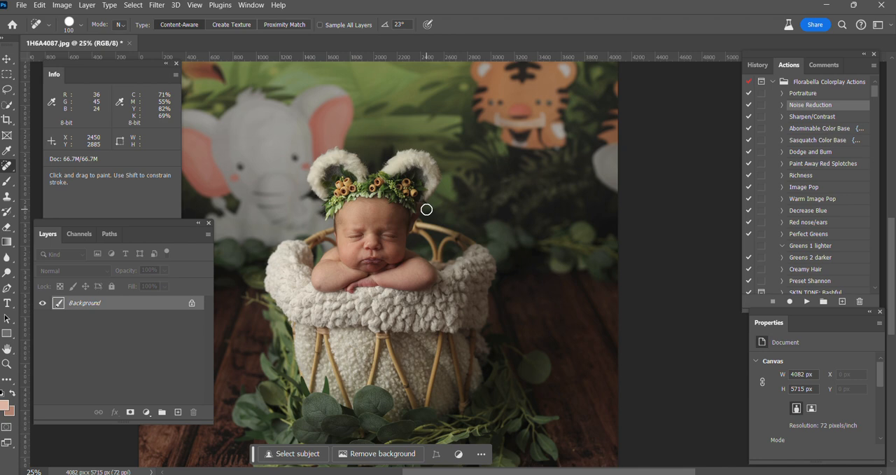
key(ctrl+minus)
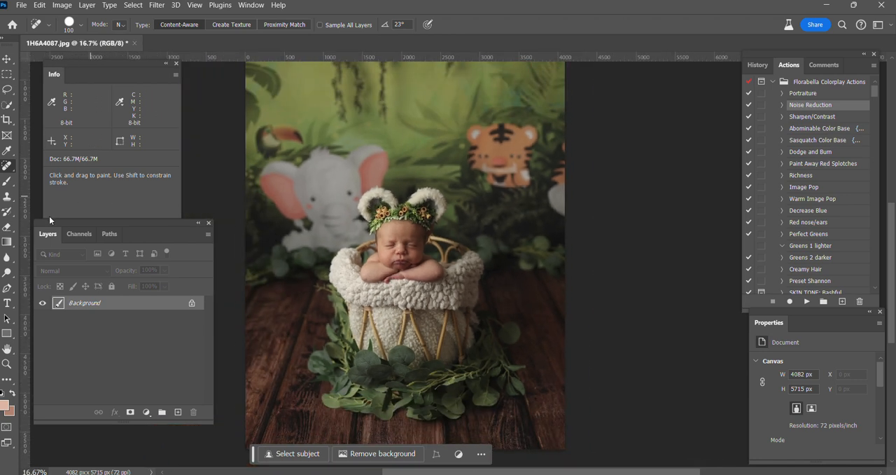
Brighten the photo slightly by raising the midpoint of a new Curves adjustment layer, and flatten the image
click(148, 414)
click(164, 259)
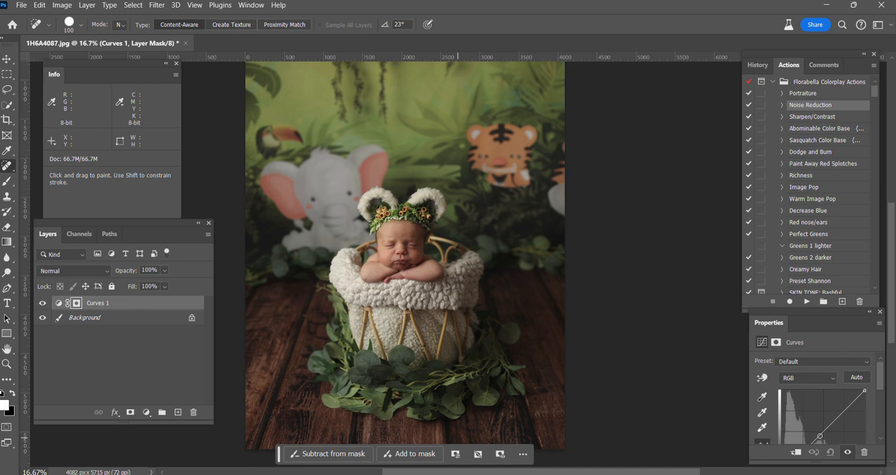
scroll(816, 430, down, 1)
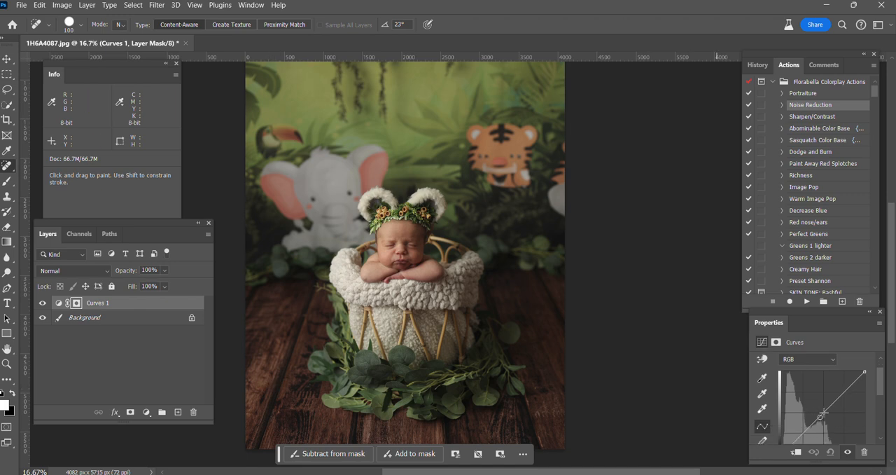
click(823, 412)
drag(823, 411, 821, 411)
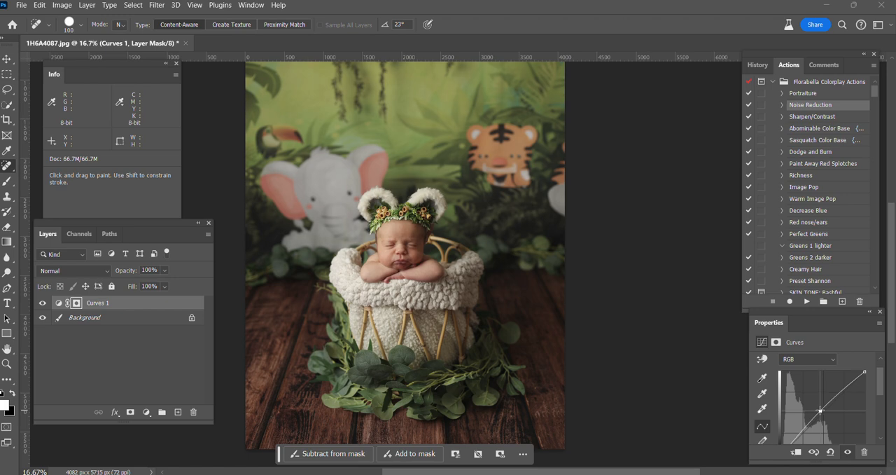
right_click(118, 320)
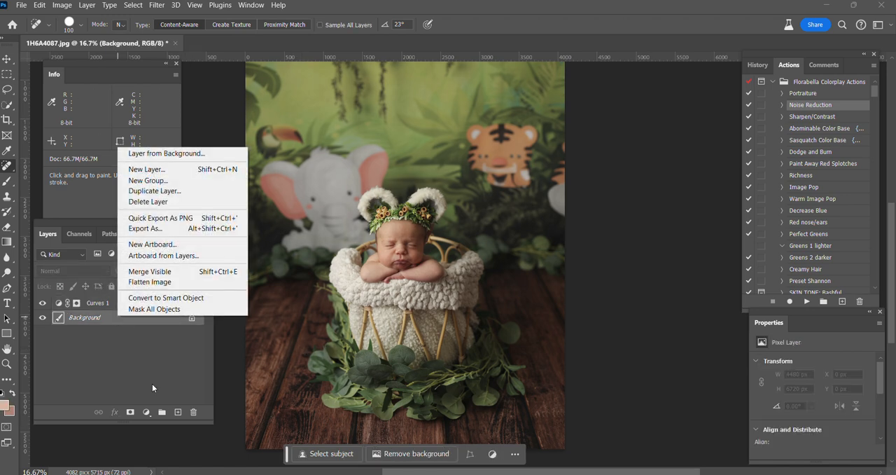
click(155, 283)
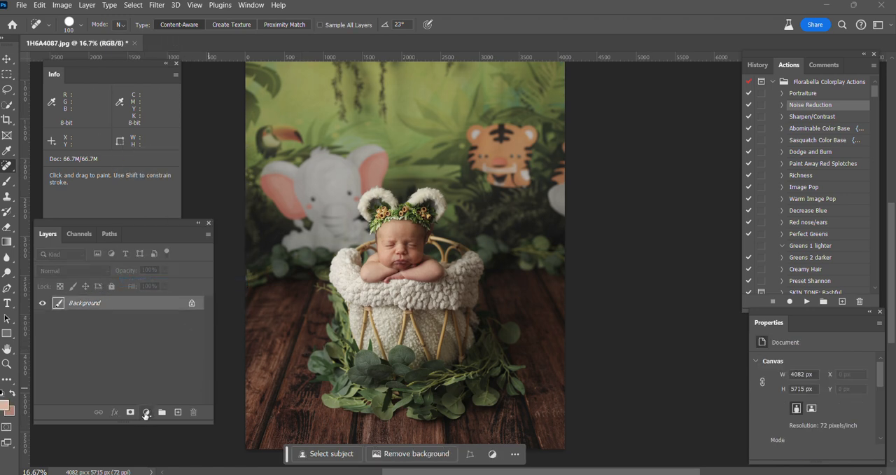
Add a Levels adjustment layer with the white input level at 242 and flatten the image
click(146, 415)
click(165, 260)
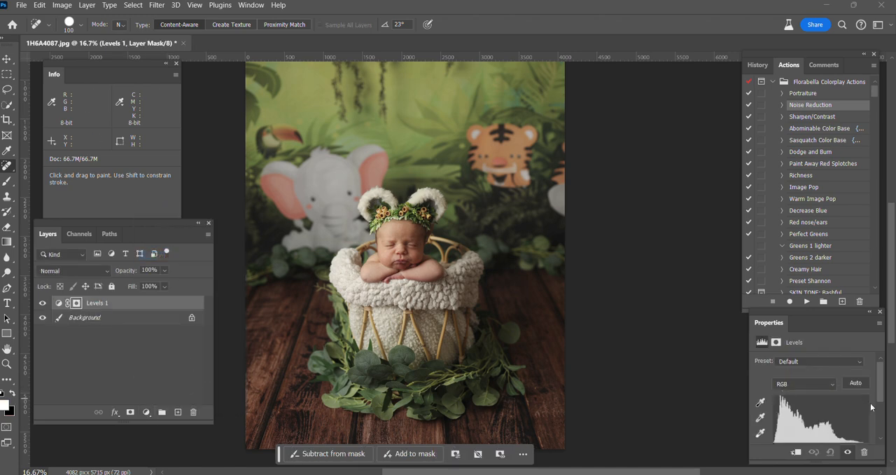
scroll(872, 407, down, 2)
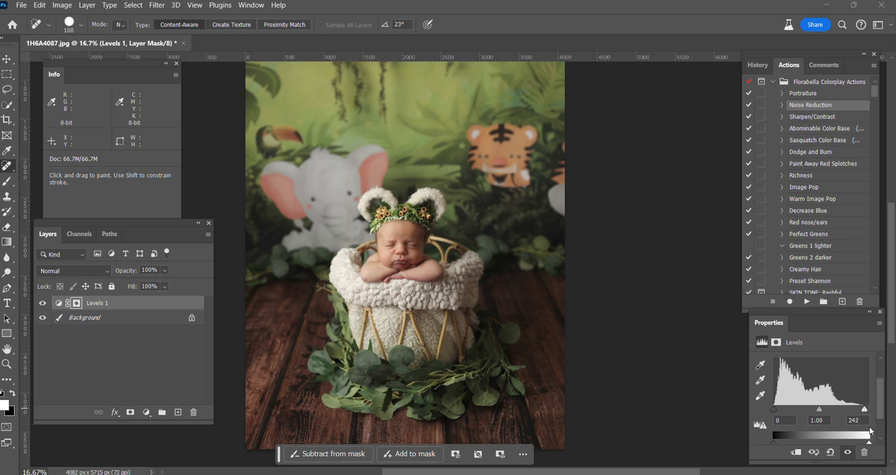
right_click(74, 317)
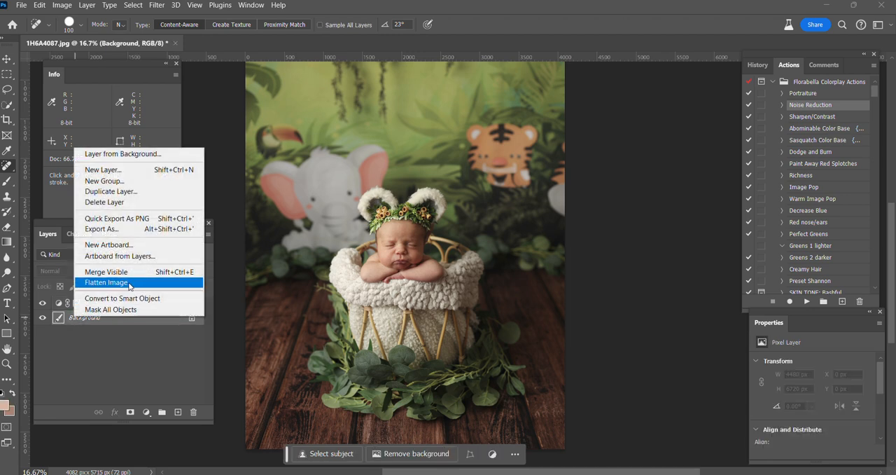
click(129, 284)
Run the Portraiture action, compare the baby's skin with and without the smoothing layer, and flatten the image
click(799, 96)
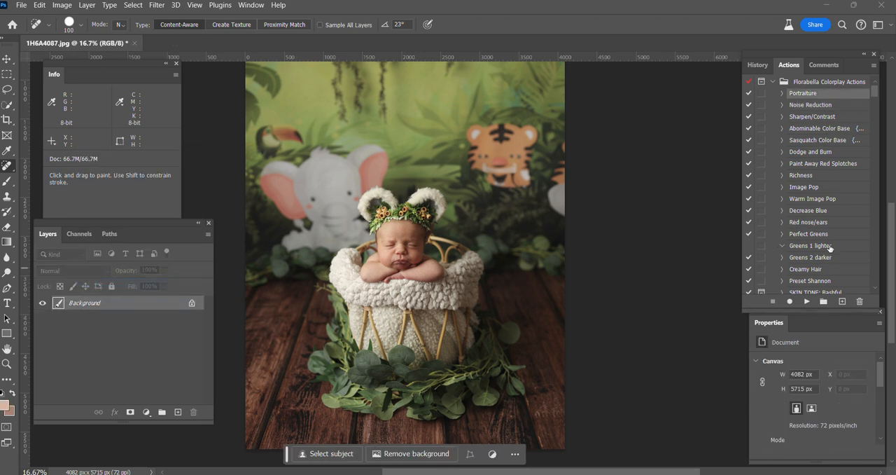
click(806, 302)
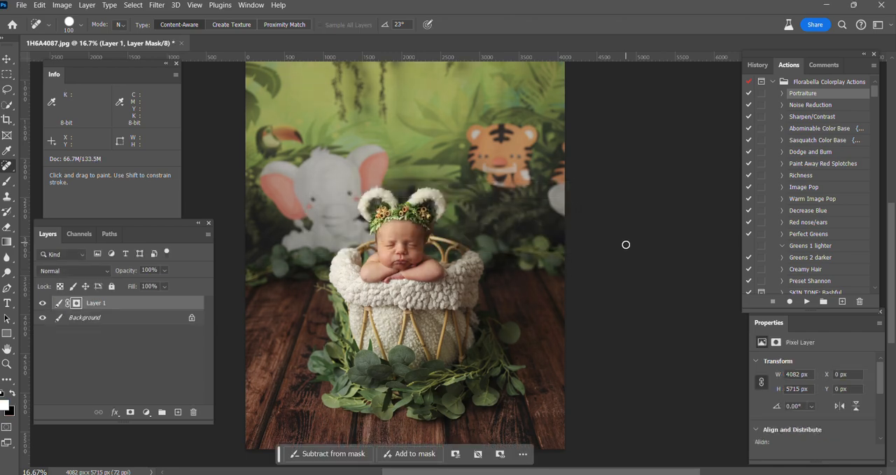
scroll(570, 259, up, 3)
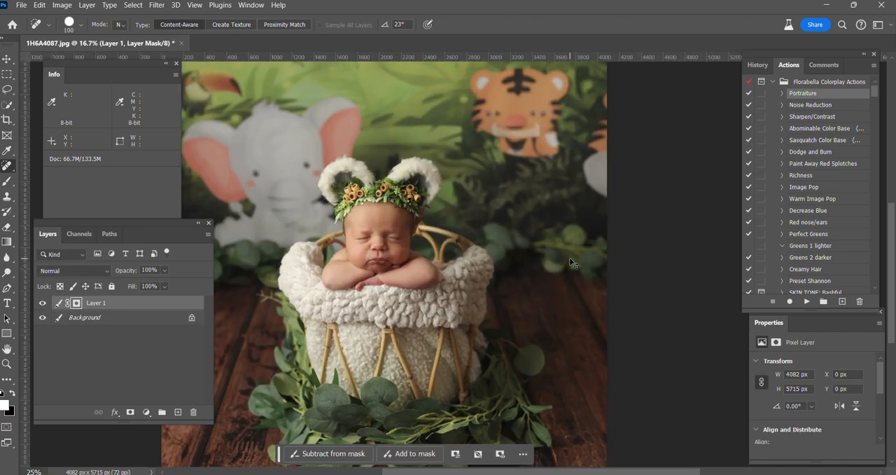
drag(561, 474, 527, 474)
key(ctrl+plus)
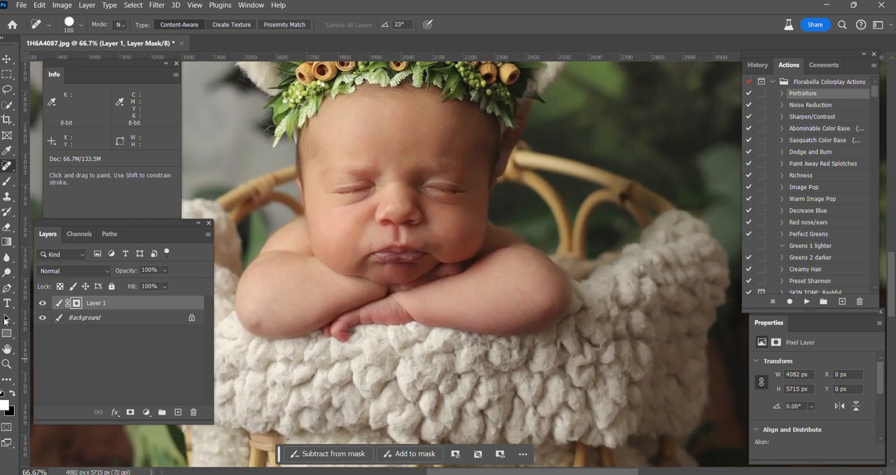
click(42, 303)
click(41, 303)
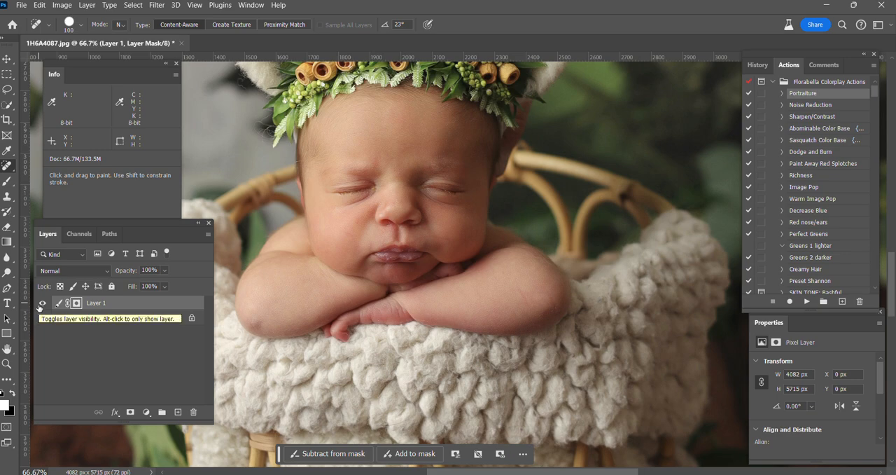
right_click(137, 323)
click(164, 279)
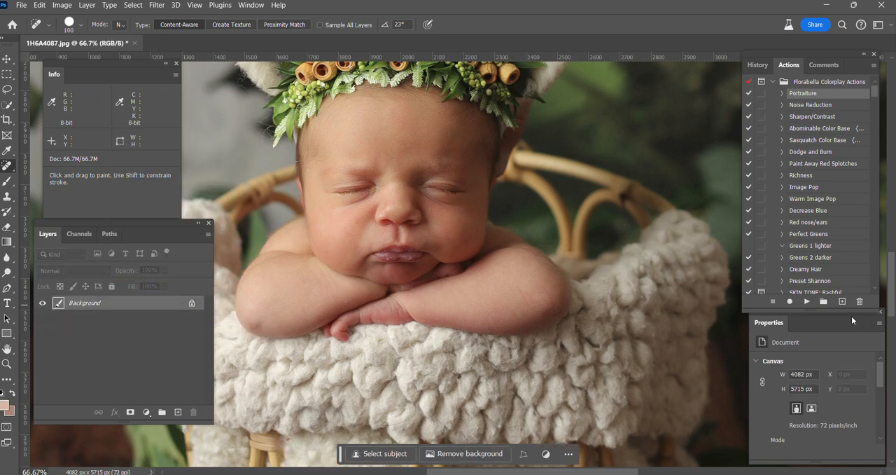
Run the Portraiture action again, reduce the smoothing layer's opacity and flatten the image
click(806, 302)
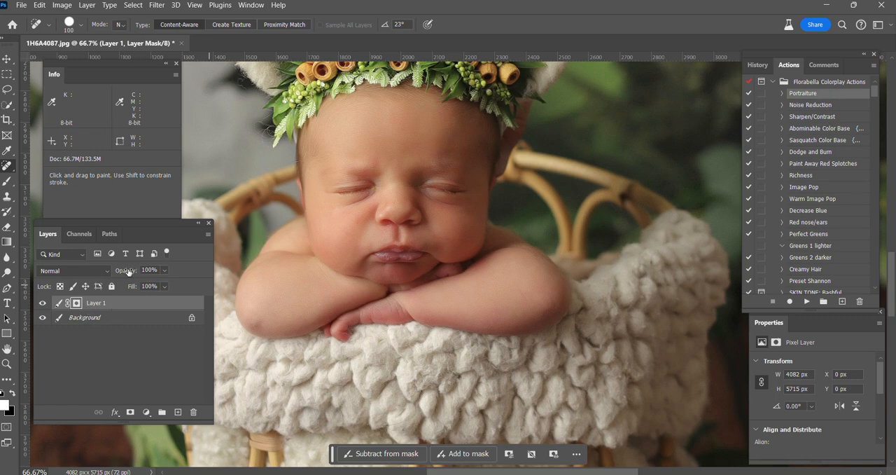
drag(128, 271, 89, 271)
right_click(116, 317)
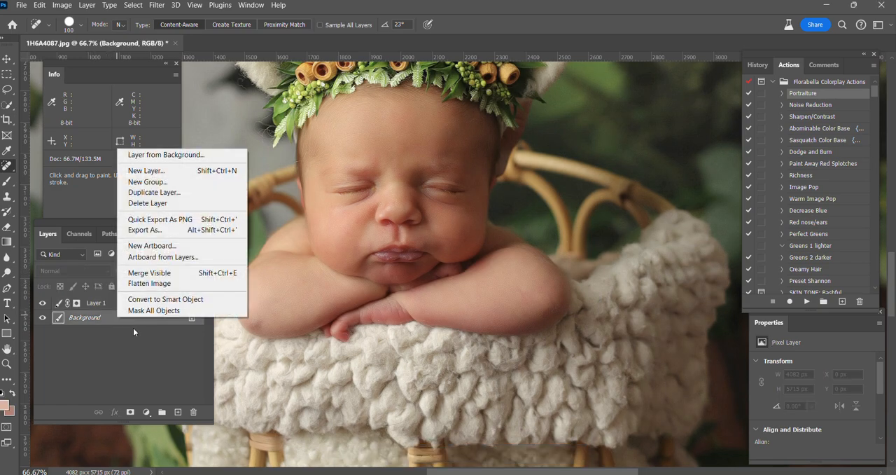
click(143, 288)
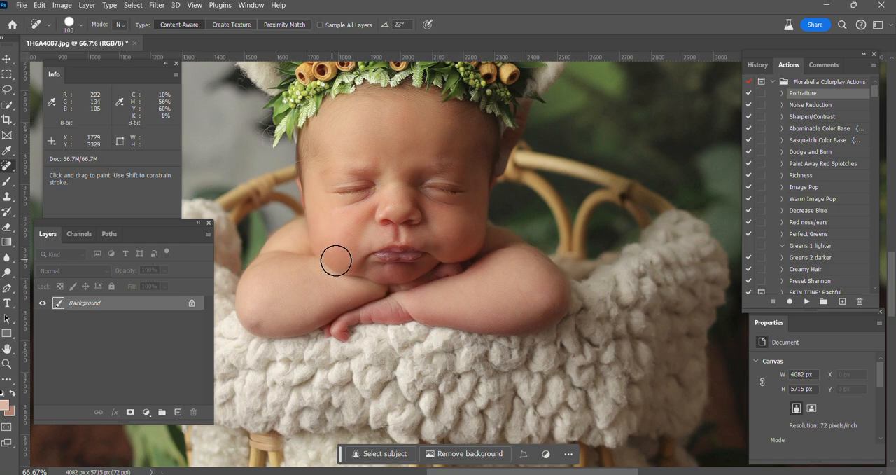
Add a Curves adjustment layer on the Blue channel with on-image adjustment, and place a color sampler on the baby's forehead
scroll(344, 260, up, 2)
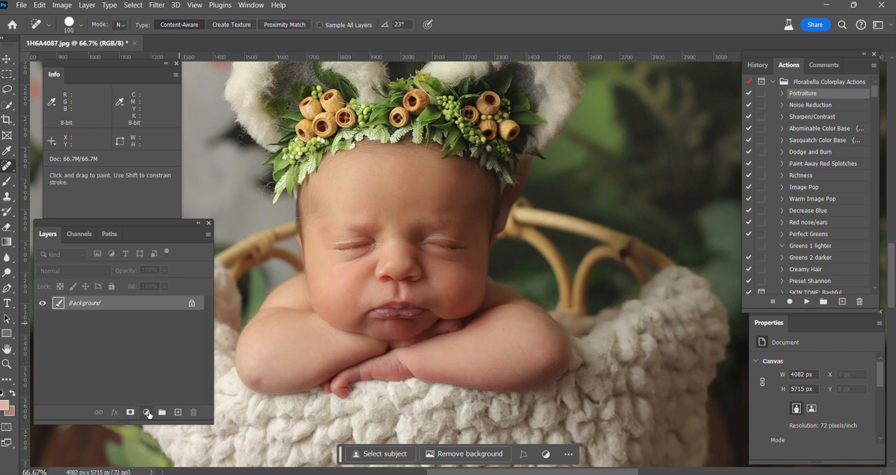
click(146, 415)
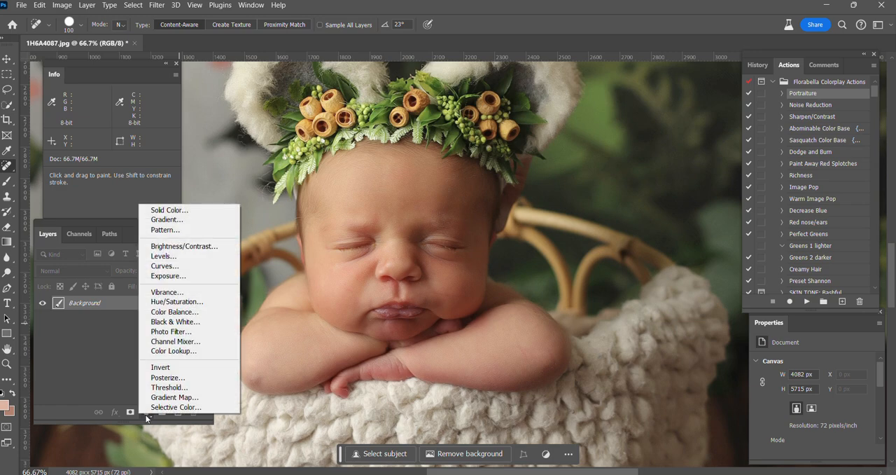
click(158, 266)
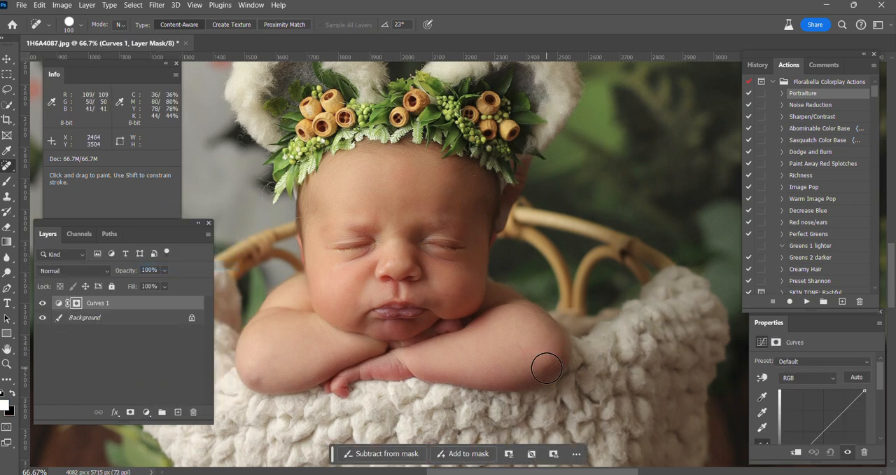
click(763, 378)
click(807, 379)
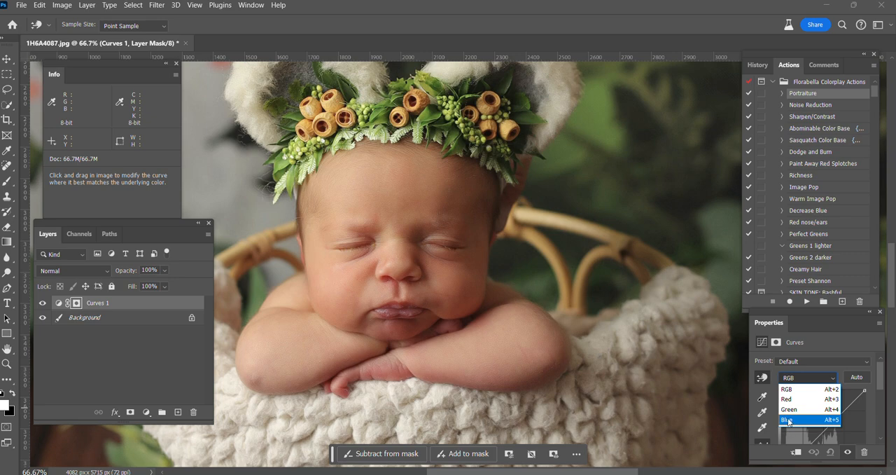
click(787, 421)
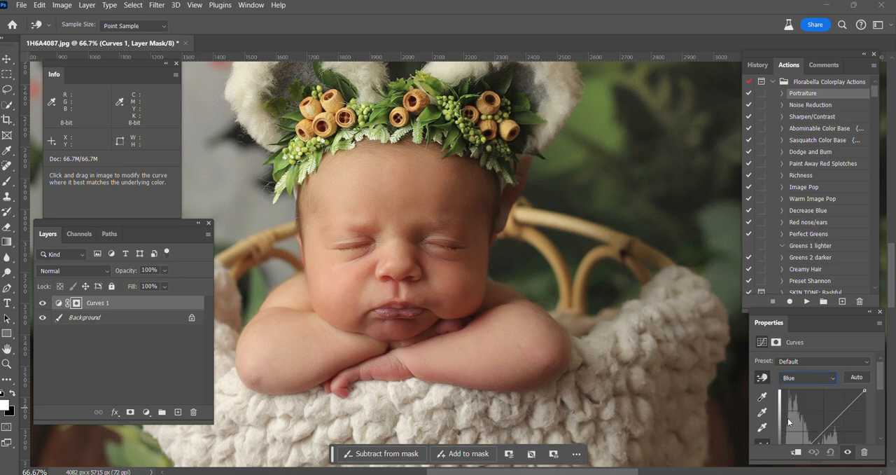
shift+click(383, 191)
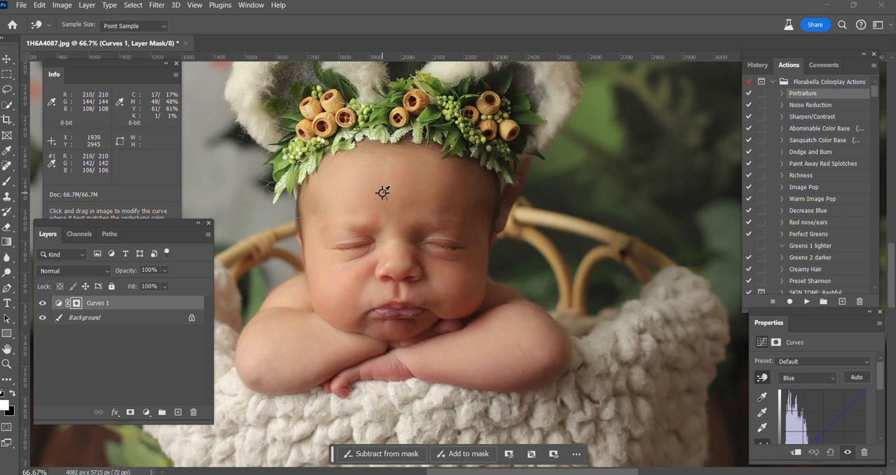
Raise the Blue curve at the forehead sampler to a blue value of 120, and target the same spot in the Red channel
drag(383, 192, 383, 189)
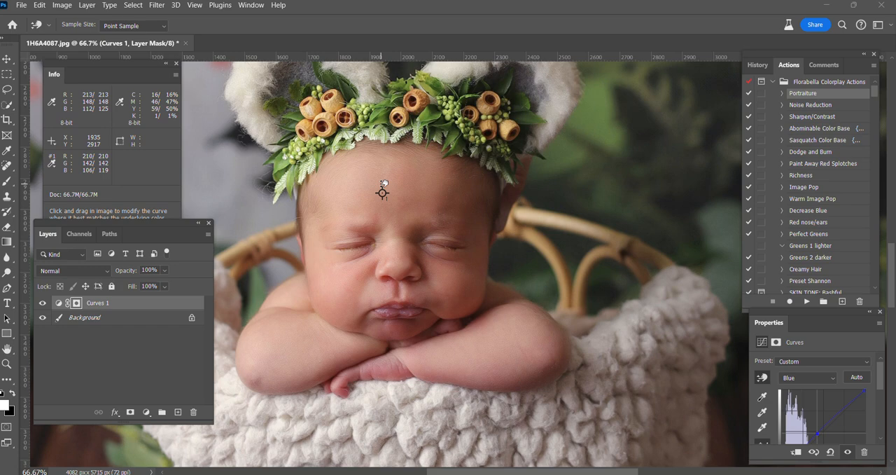
drag(383, 189, 377, 190)
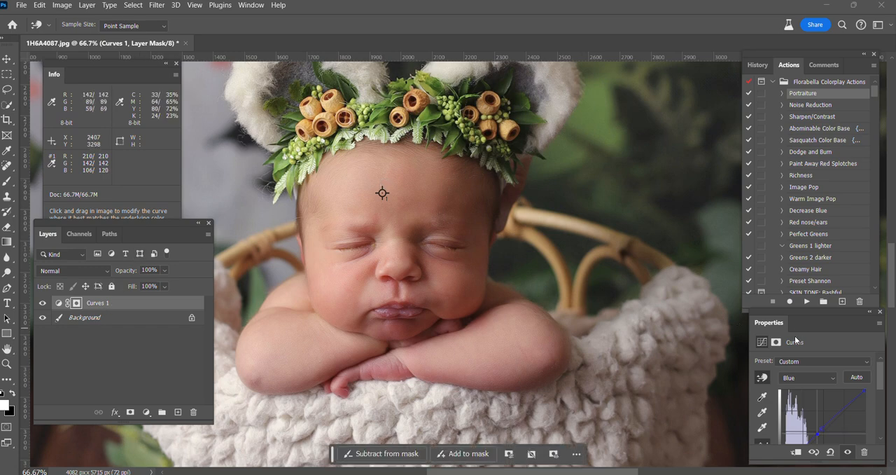
click(794, 380)
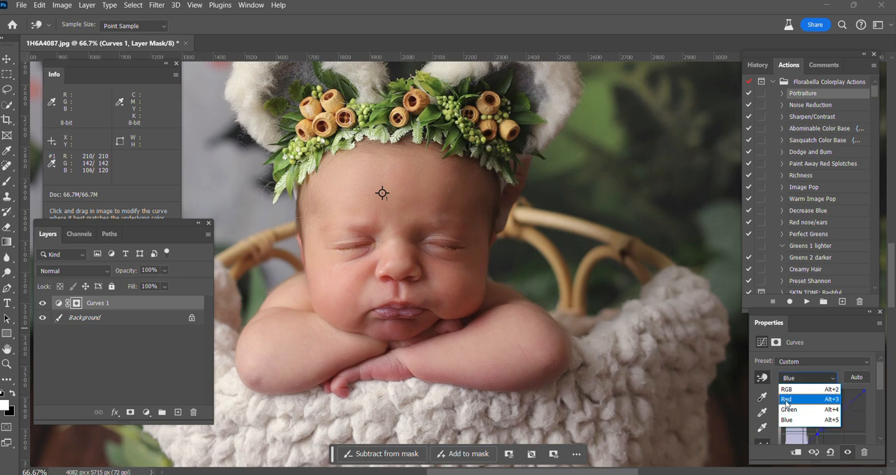
click(787, 400)
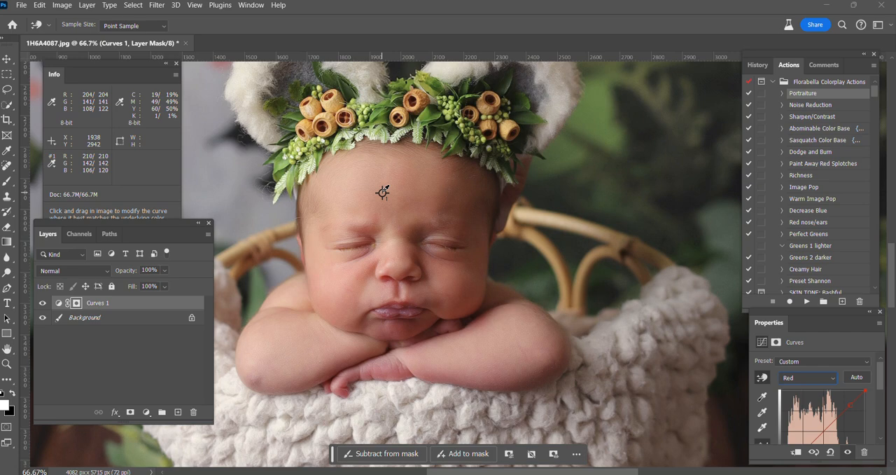
click(383, 192)
Invert the Curves mask and paint the correction back over the baby's skin with a white brush at 94% opacity
key(b)
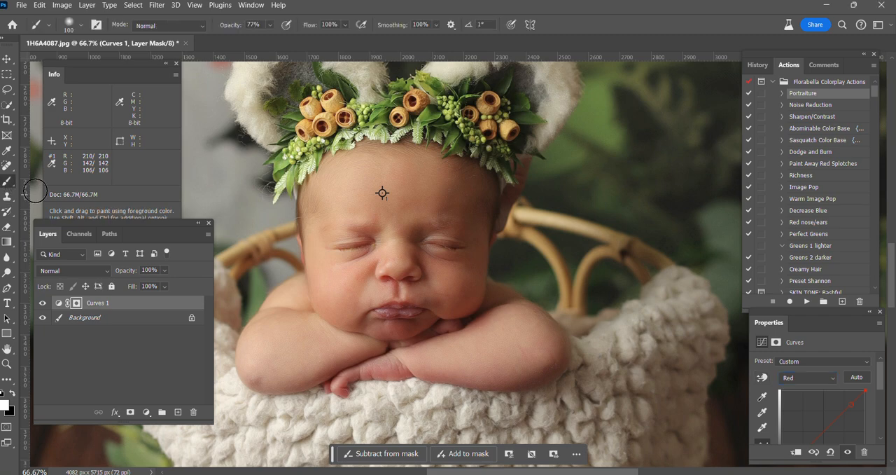
key(ctrl+minus)
key(bracketright)
key(bracketright)
key(bracketright)
key(bracketright)
key(bracketright)
key(bracketright)
key(bracketright)
key(bracketright)
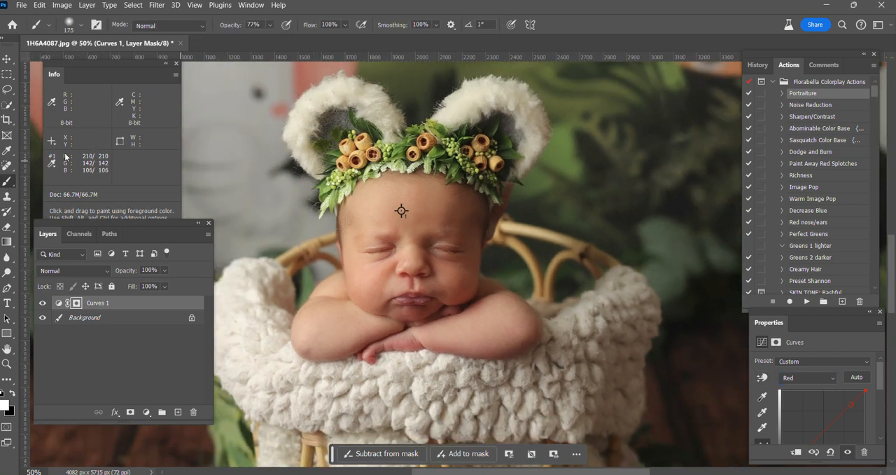
key(bracketleft)
key(bracketleft)
key(bracketleft)
drag(226, 28, 237, 28)
mouse_move(400, 212)
mouse_down()
mouse_move(398, 222)
mouse_move(364, 208)
mouse_move(374, 205)
mouse_up()
key(bracketleft)
key(bracketleft)
key(bracketleft)
key(bracketleft)
key(bracketleft)
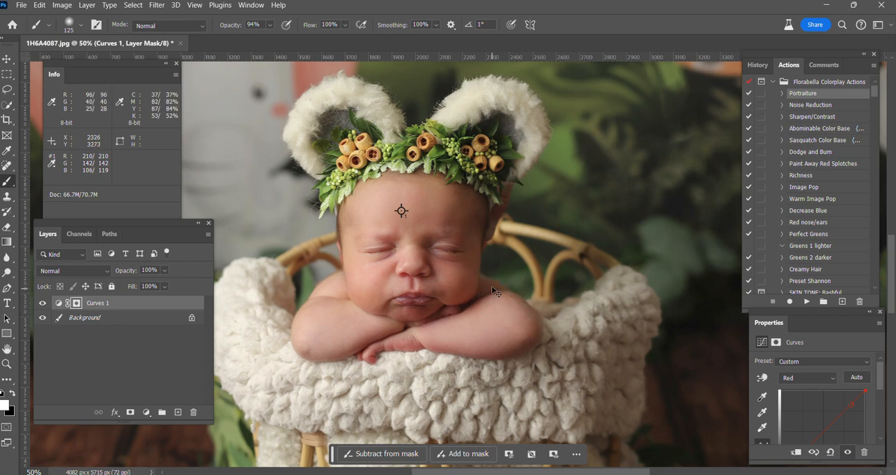
Compare the whole photo with and without the Curves skin correction, and flatten the image
key(ctrl+minus)
key(ctrl+minus)
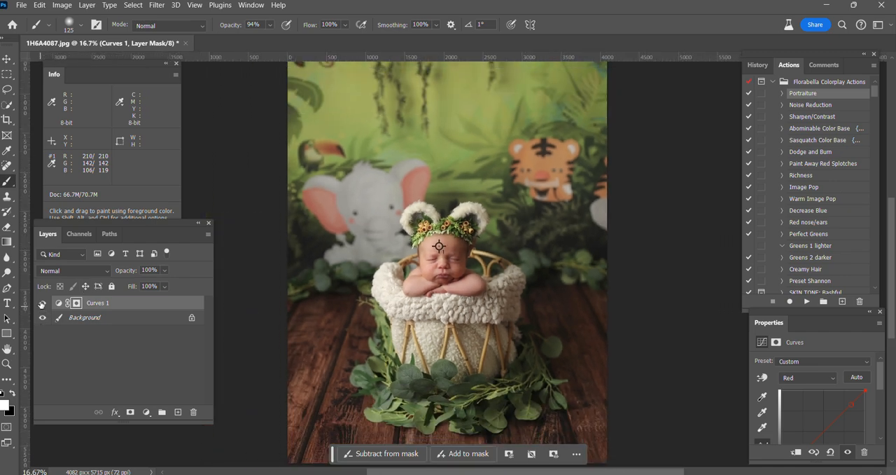
click(40, 304)
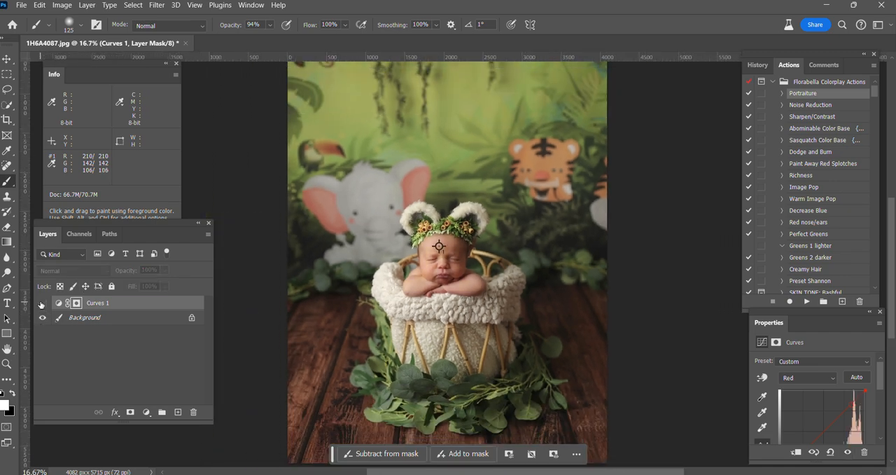
click(41, 304)
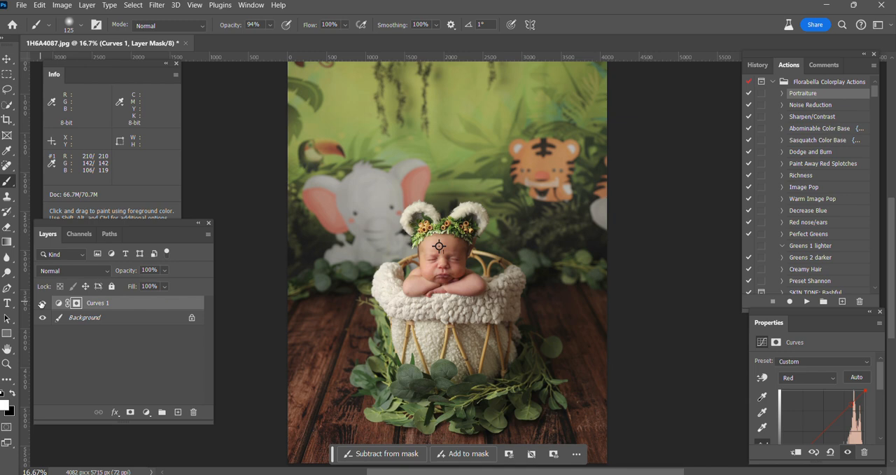
right_click(100, 323)
click(133, 287)
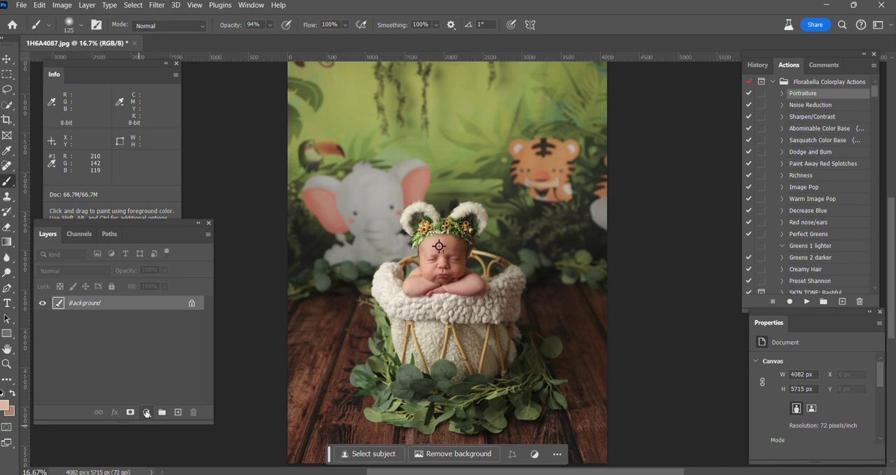
Add a Levels adjustment layer with the midtone input level at 1.06
click(147, 412)
click(178, 255)
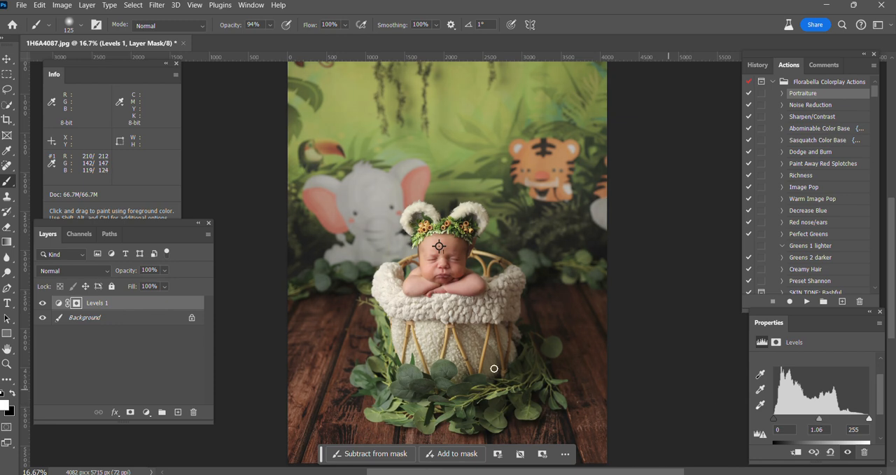
Flatten the image and run the Red nose/ears action on the background
right_click(109, 320)
click(153, 283)
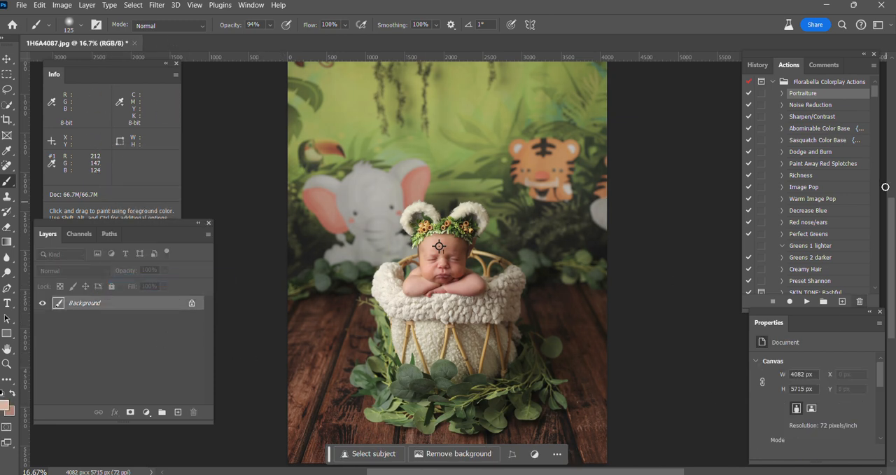
click(816, 225)
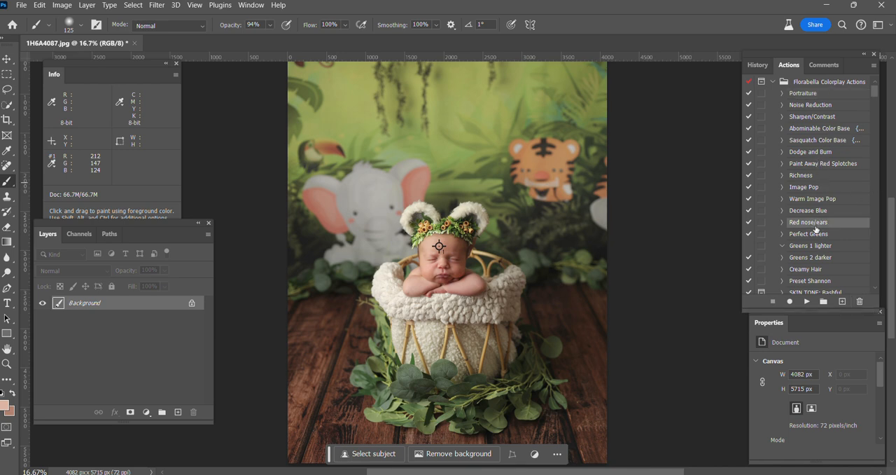
click(807, 302)
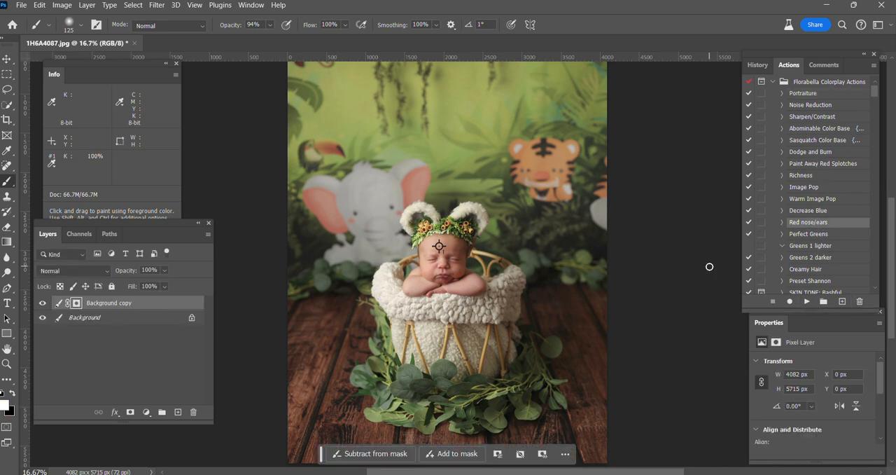
Set the brush opacity to 57% and paint the redness reduction over the baby's fingers, chin and lower face on the mask
key(ctrl+plus)
key(ctrl+plus)
key(ctrl+plus)
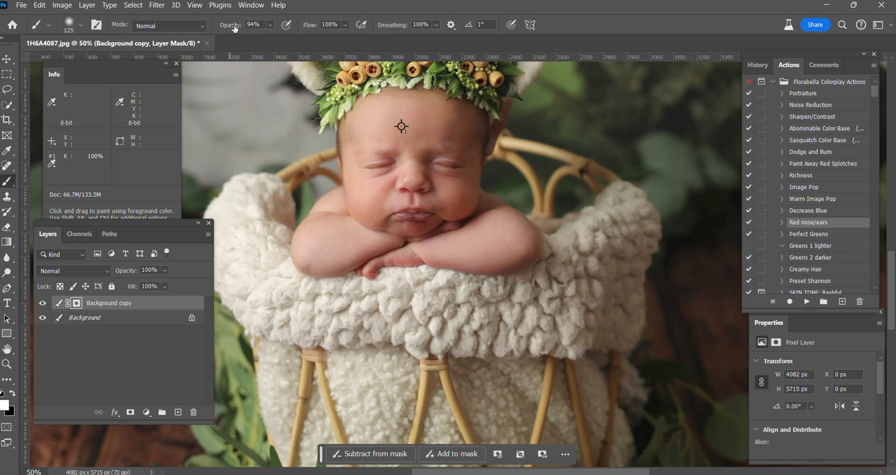
drag(234, 28, 214, 26)
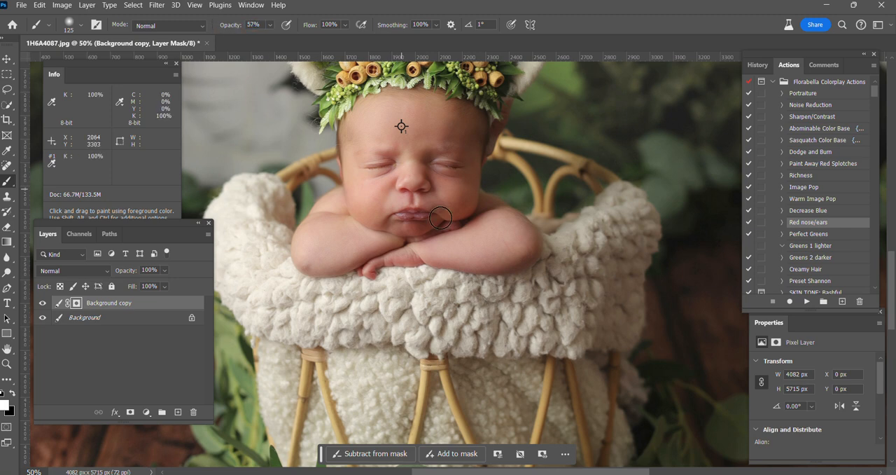
key(bracketright)
key(bracketleft)
key(bracketleft)
key(bracketleft)
key(ctrl+plus)
mouse_move(338, 297)
mouse_down()
mouse_move(399, 273)
mouse_move(431, 276)
mouse_up()
mouse_move(430, 230)
mouse_down()
mouse_move(388, 238)
mouse_move(432, 236)
mouse_move(354, 228)
mouse_move(408, 232)
mouse_up()
key(bracketright)
key(bracketright)
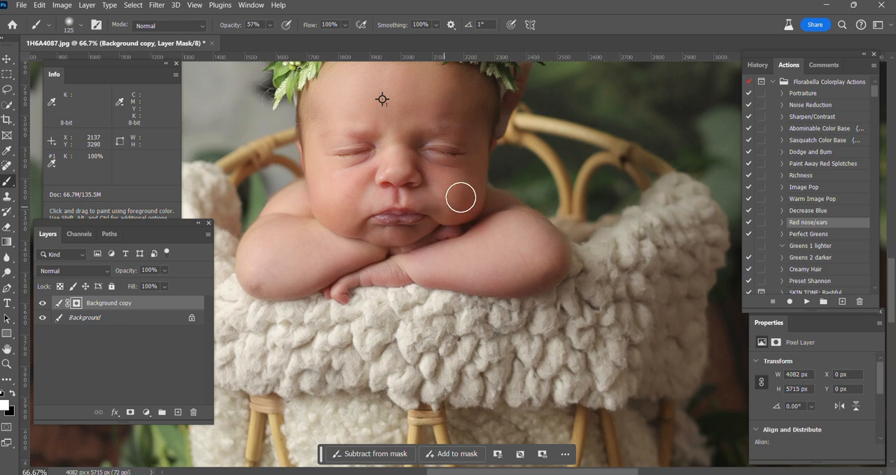
Paint the redness reduction over the cheeks and closed eyelids, using brush sizes 200 and 125
key(bracketright)
key(bracketright)
key(bracketright)
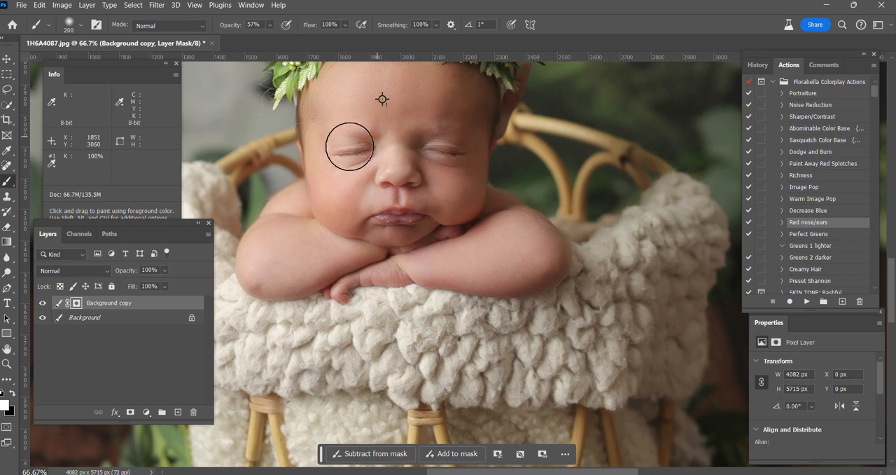
key(bracketleft)
key(bracketleft)
key(bracketleft)
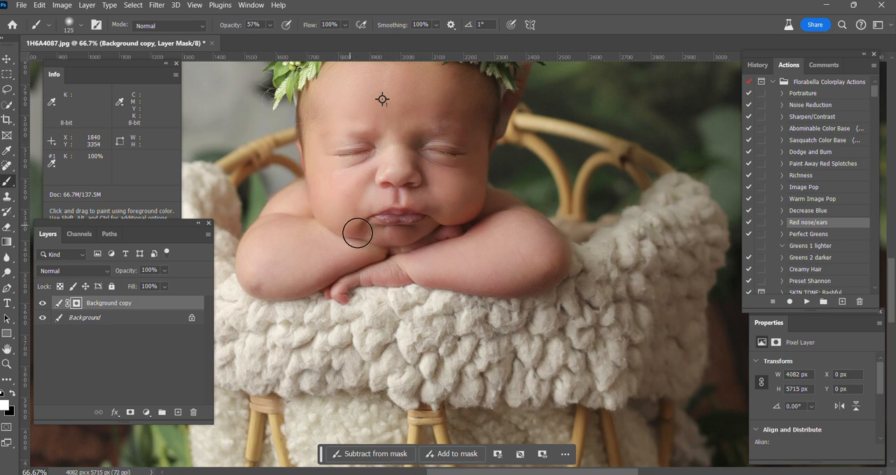
Paint the redness reduction over the baby's forehead with a brush of size 200
scroll(378, 210, up, 2)
key(bracketright)
key(bracketright)
key(bracketright)
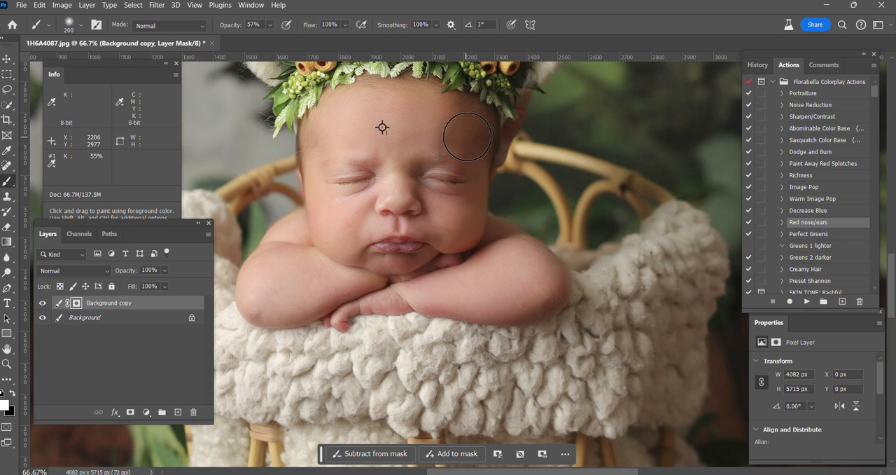
key(bracketleft)
key(bracketleft)
key(bracketleft)
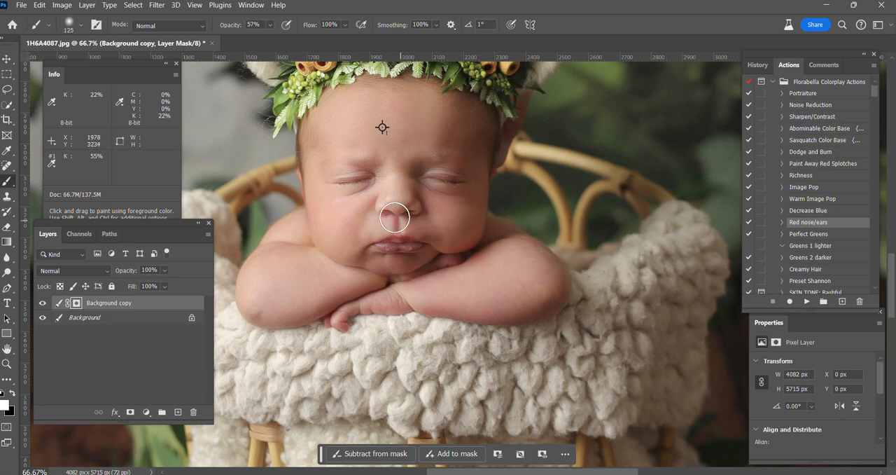
Paint the redness reduction around the nose, the upper lip and the folded forearm with a smaller brush
key(bracketleft)
key(bracketleft)
key(bracketright)
key(bracketright)
key(bracketright)
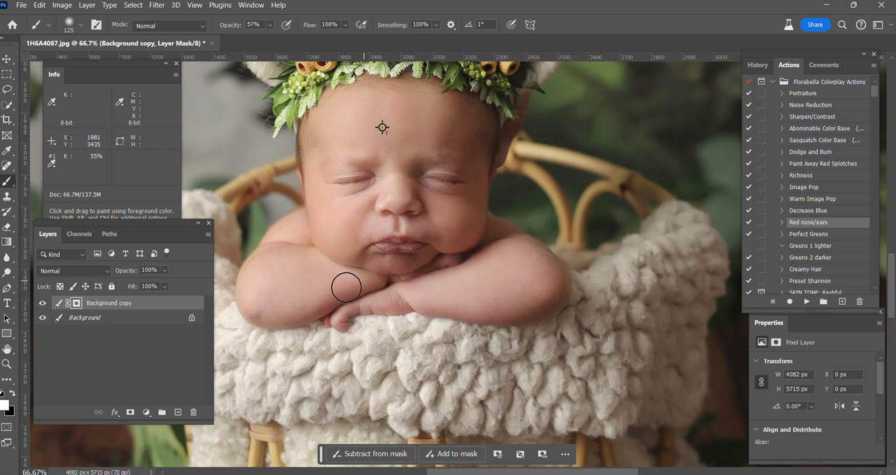
key(bracketleft)
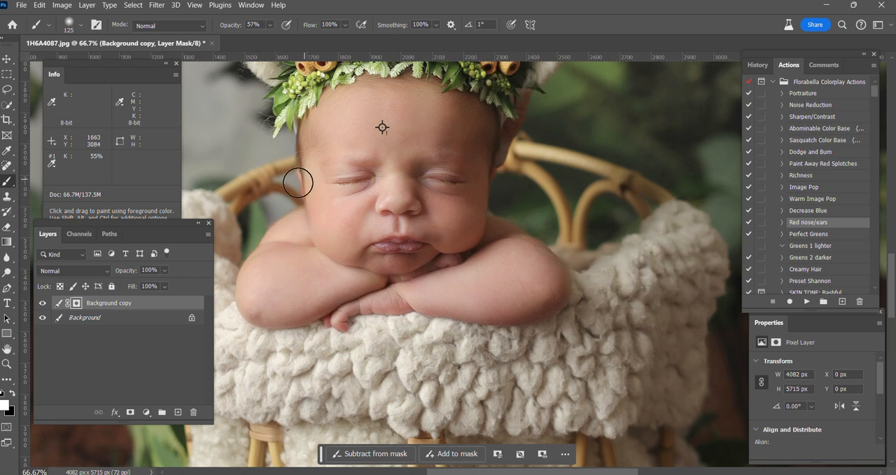
Extend the redness reduction over the arms and the eye areas with brush sizes between 150 and 200
key(ctrl+minus)
key(bracketright)
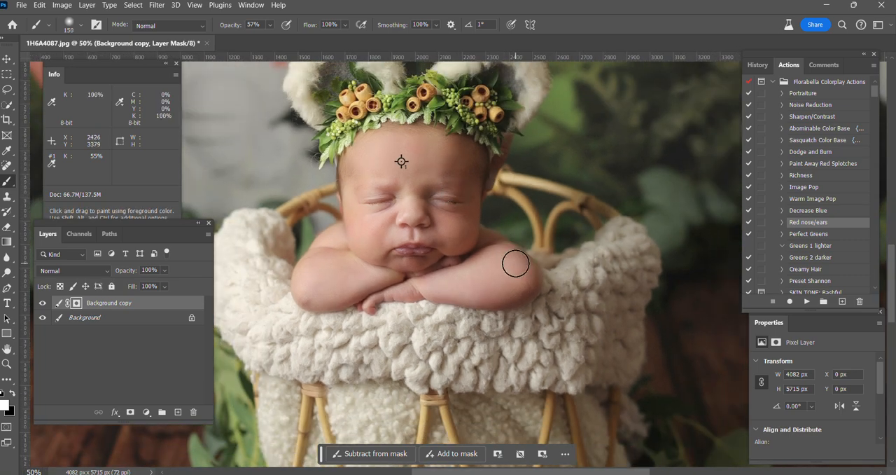
key(ctrl+plus)
key(bracketright)
key(bracketright)
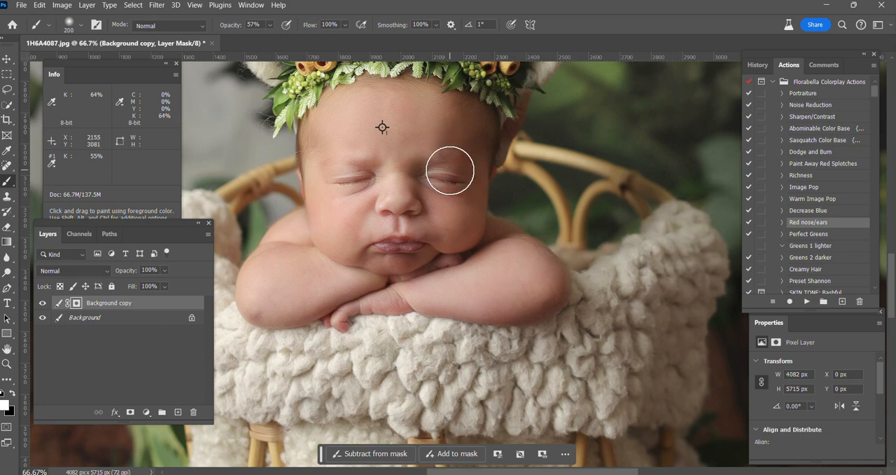
key(ctrl+minus)
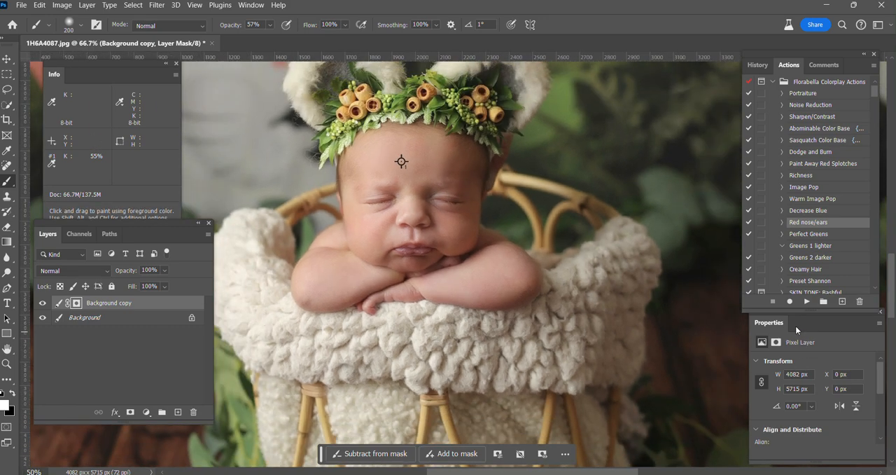
key(ctrl+minus)
key(bracketleft)
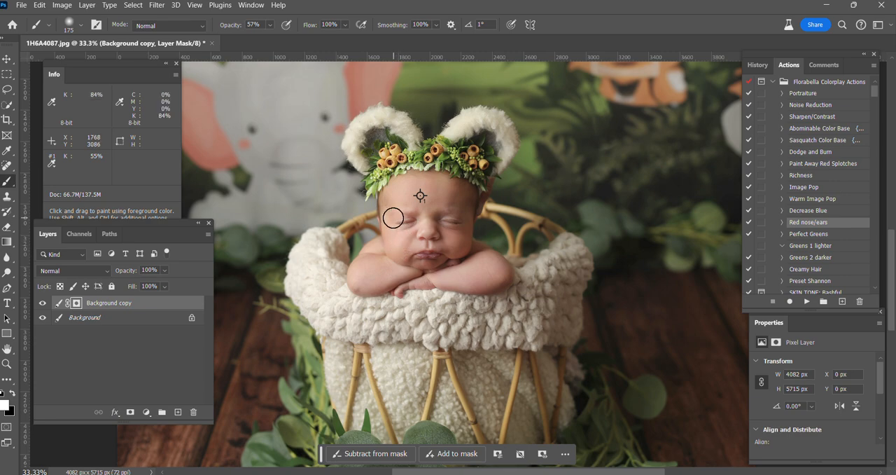
Check the redness correction on the whole photo and flatten the image
key(ctrl+minus)
key(ctrl+minus)
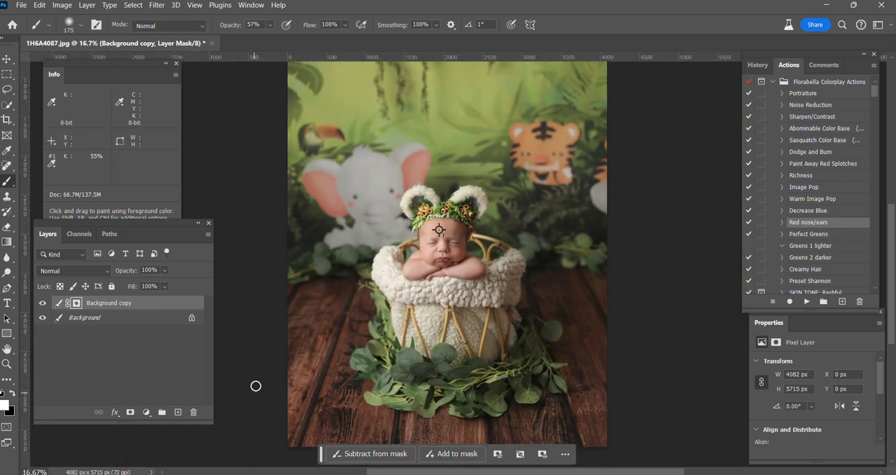
click(439, 229)
right_click(104, 327)
click(140, 285)
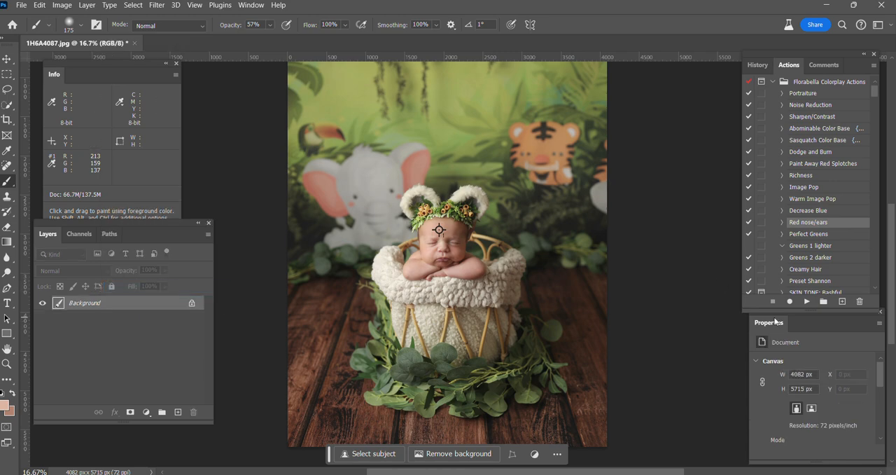
Remove the reddish mark on the baby's forearm using the Spot Healing Brush at size 20
scroll(445, 264, up, 6)
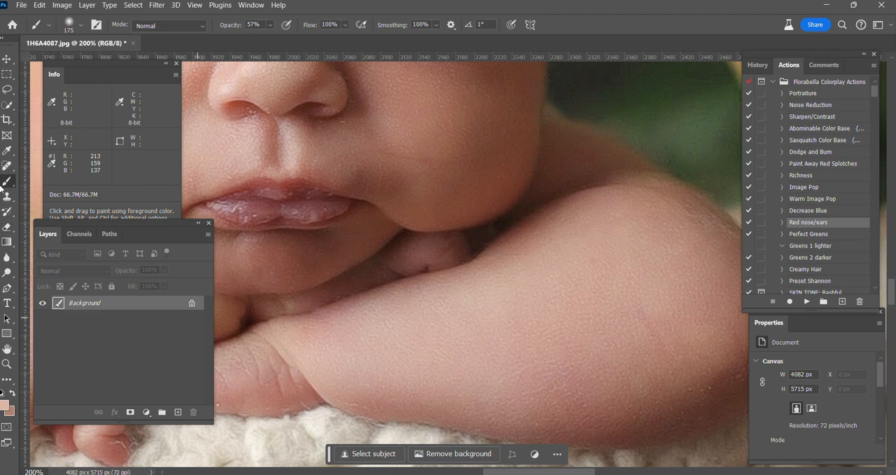
drag(7, 166, 56, 165)
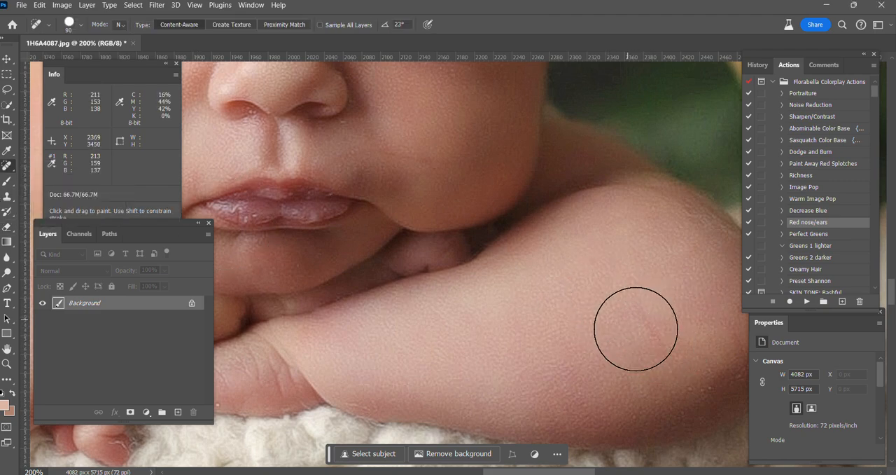
key(bracketleft)
key(bracketleft)
key(bracketleft)
key(bracketleft)
key(bracketleft)
key(bracketleft)
key(bracketleft)
drag(638, 306, 659, 337)
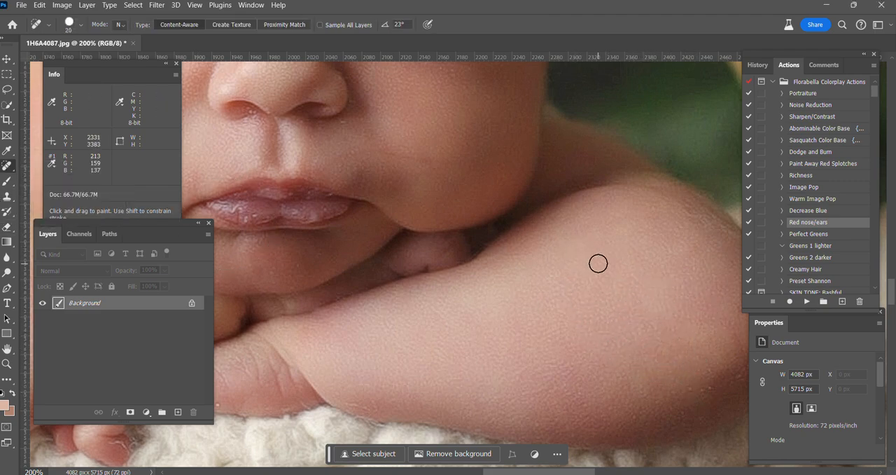
Retouch small spots around the upper lip with the Spot Healing Brush at size 7
key(bracketleft)
key(bracketleft)
key(bracketright)
key(bracketleft)
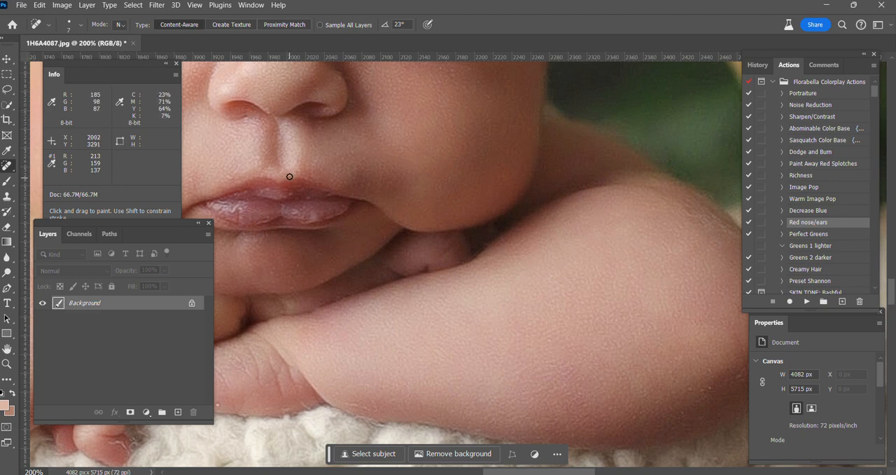
Undo the latest Spot Healing Brush strokes around the nose and mouth
click(41, 7)
click(62, 9)
click(42, 7)
click(62, 9)
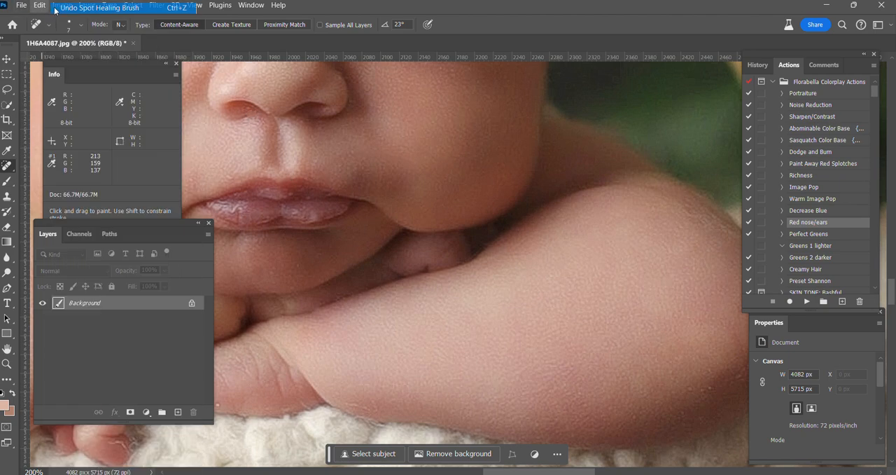
click(42, 7)
click(63, 8)
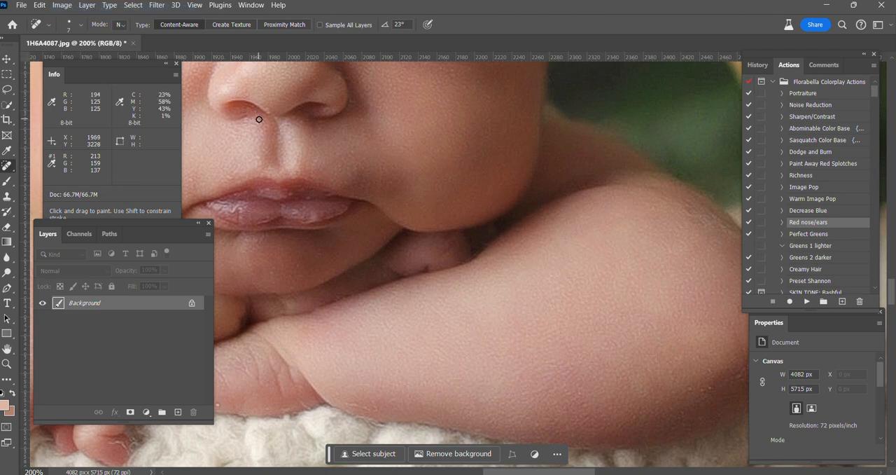
click(40, 5)
click(64, 8)
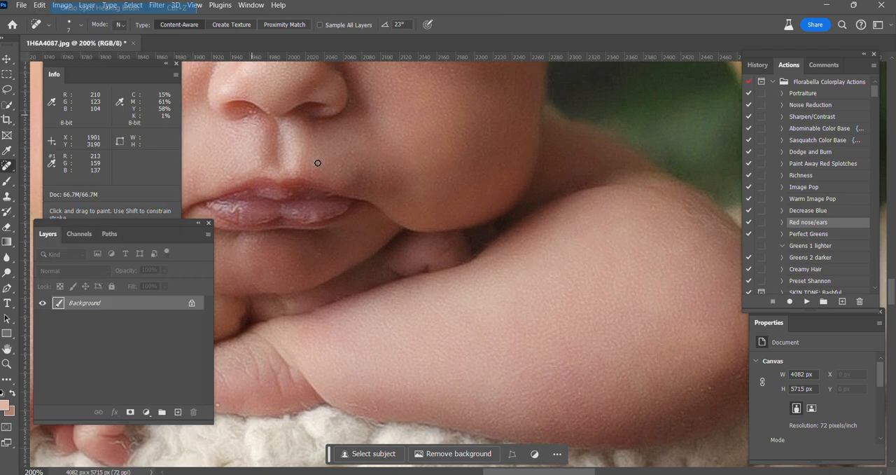
Heal the small specks along the closed eyelid with the Spot Healing Brush at size 5
key(ctrl+minus)
scroll(266, 195, up, 1)
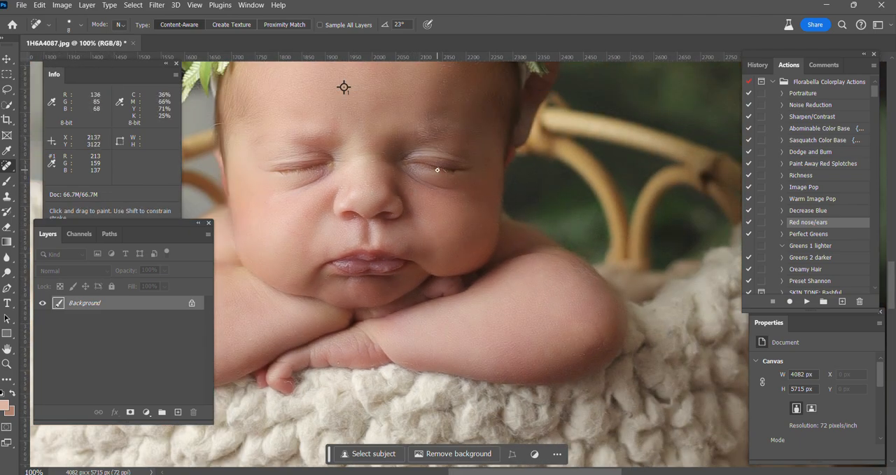
key(ctrl+plus)
scroll(433, 180, up, 1)
key(bracketleft)
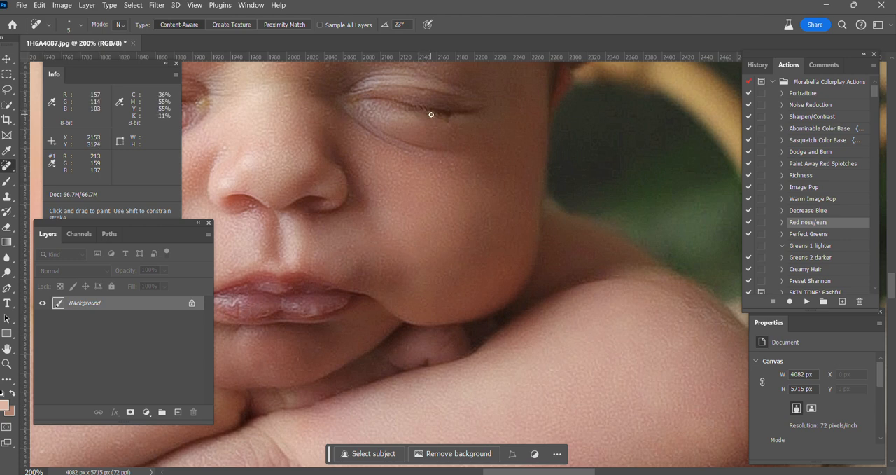
scroll(432, 116, up, 1)
key(bracketright)
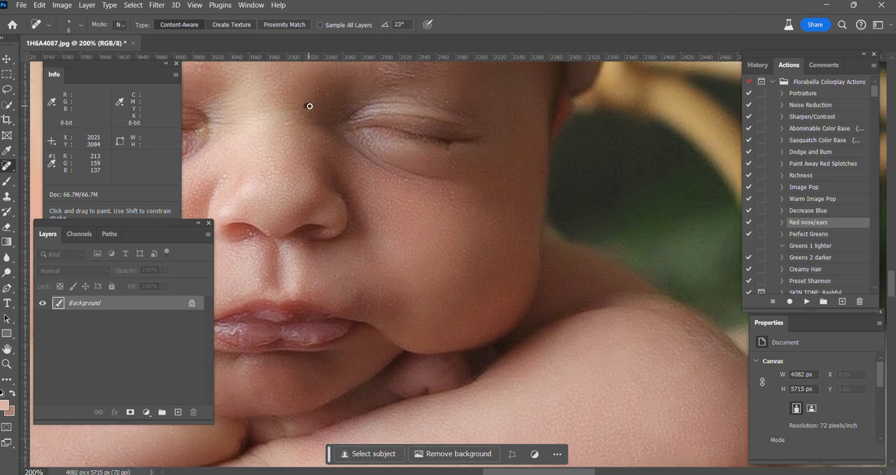
Heal the marks across the bridge of the baby's nose with the Spot Healing Brush
drag(278, 126, 299, 121)
key(bracketright)
key(bracketright)
key(ctrl+minus)
key(ctrl+minus)
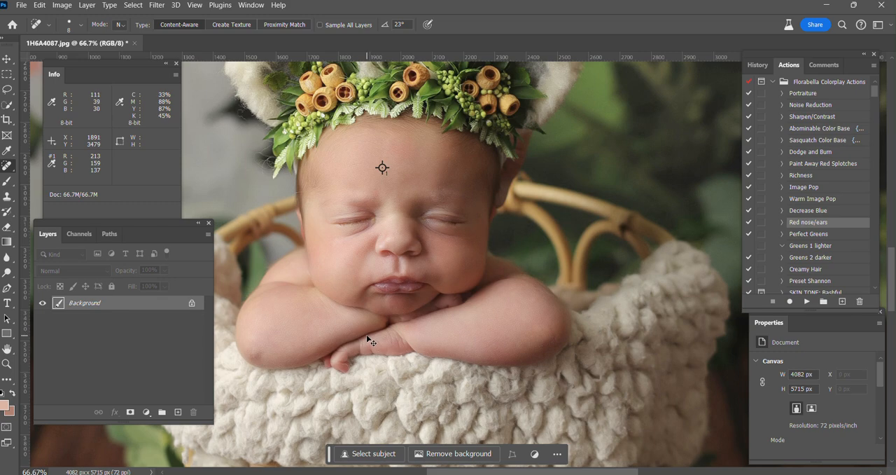
Retouch the skin of the other folded arm with the Spot Healing Brush at size 15
drag(368, 342, 359, 315)
key(ctrl+plus)
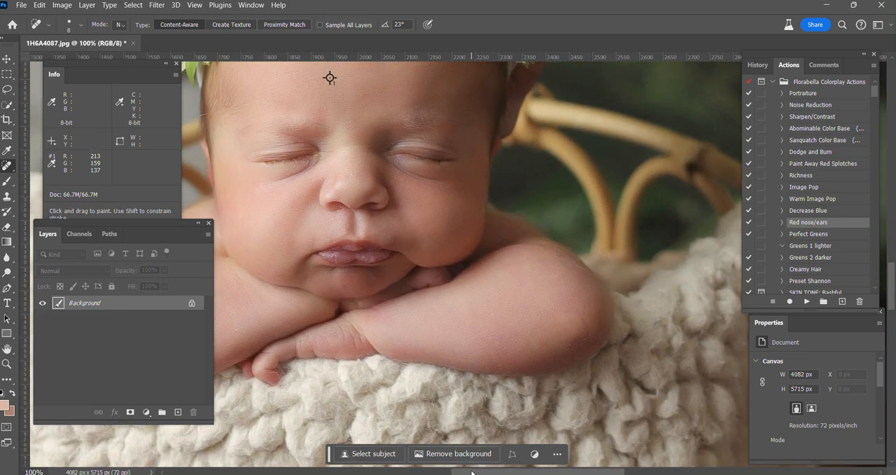
drag(472, 473, 424, 472)
key(ctrl+plus)
key(])
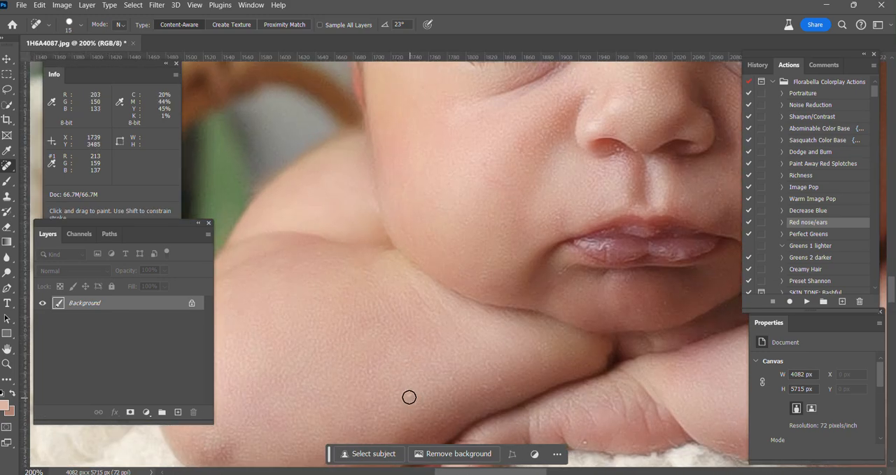
key(ctrl+minus)
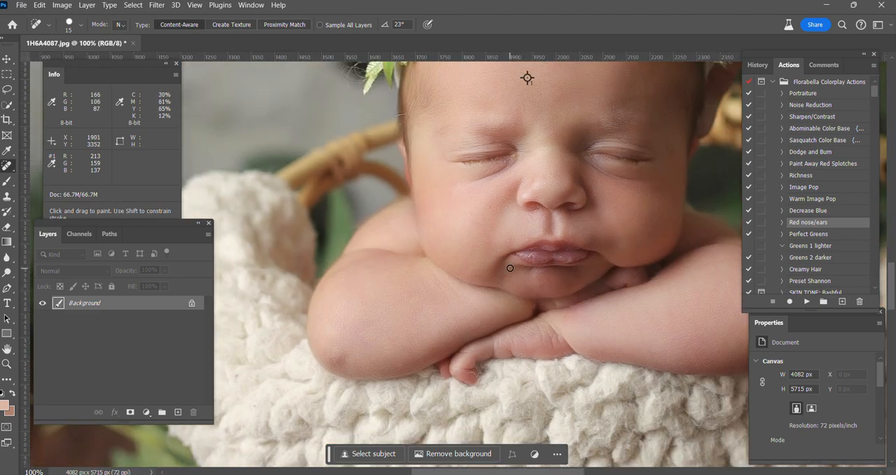
Run the REMOVEtheFLAKESfinal action from the Gabriela Koopmans Actions set
key(ctrl+minus)
drag(875, 95, 875, 280)
click(810, 288)
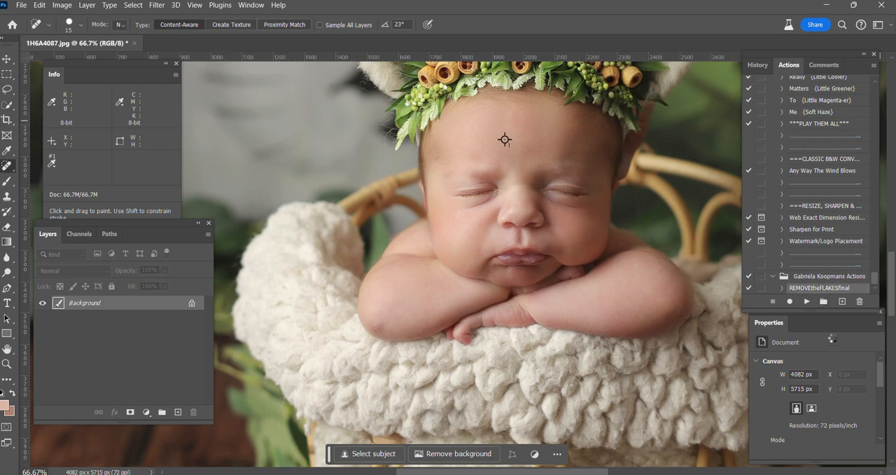
key(ctrl+plus)
key(ctrl+plus)
key(ctrl+plus)
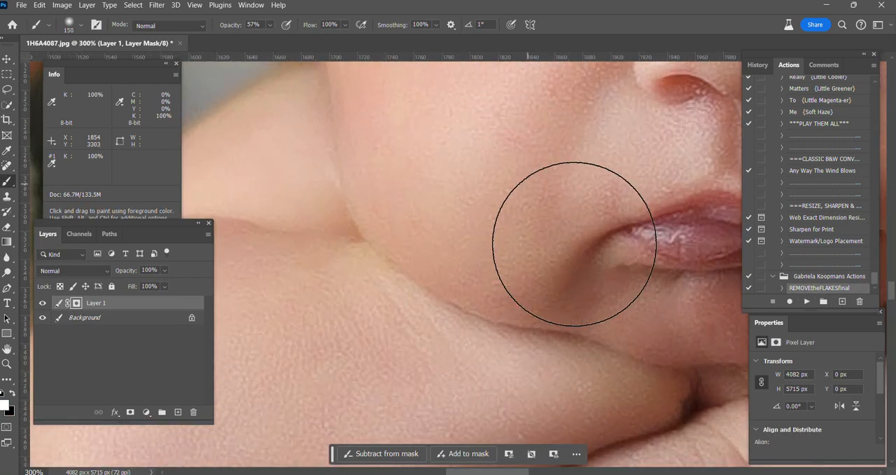
Paint the flake-removal smoothing in beneath the baby's nostril on the Layer 1 mask with a white size 15 brush
key(ctrl+minus)
key(bracketleft)
key(bracketleft)
key(bracketleft)
key(bracketleft)
key(bracketleft)
key(bracketleft)
key(bracketleft)
key(bracketleft)
key(bracketleft)
key(bracketleft)
key(bracketleft)
key(bracketleft)
key(bracketleft)
key(bracketleft)
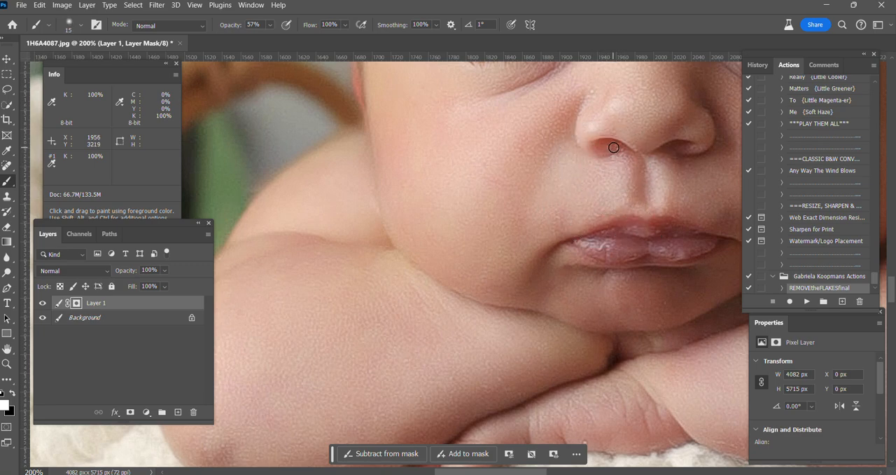
drag(614, 147, 621, 163)
Refine the Layer 1 mask along the nostrils with black at 100% opacity, brush size 20, and restore white as the painting colour
key(bracketright)
click(11, 395)
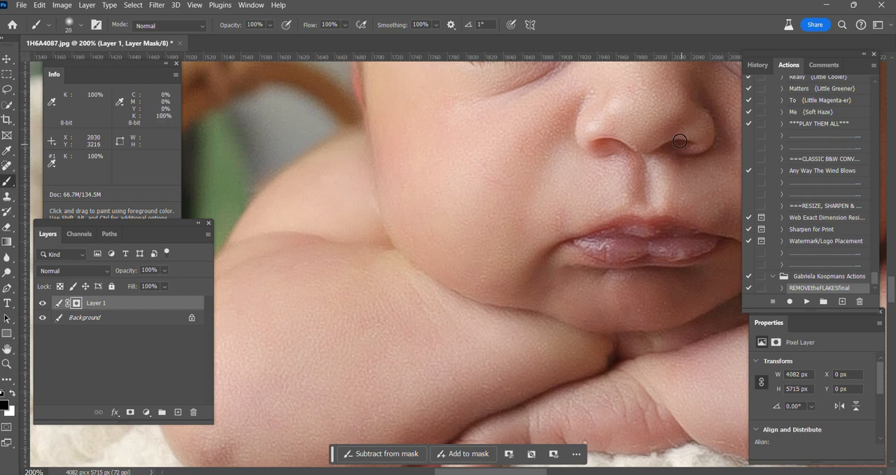
key(bracketleft)
key(bracketleft)
key(bracketleft)
key(bracketleft)
click(12, 394)
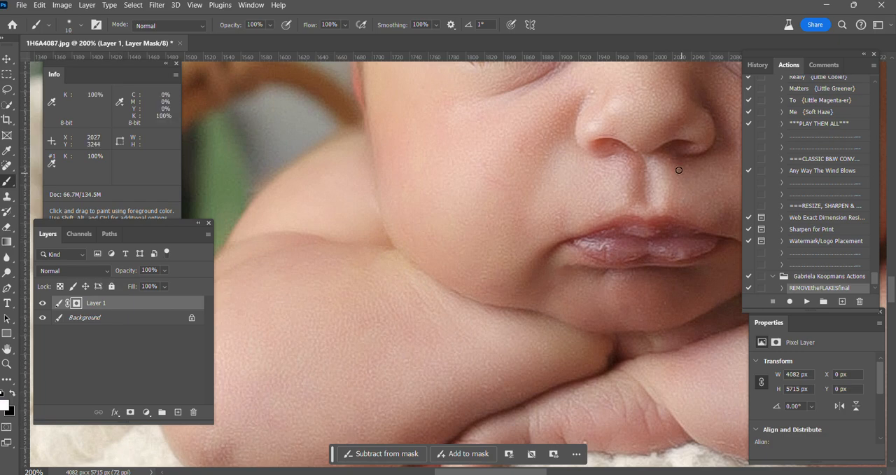
Paint the smoothing over the skin above the upper lip and the adjacent cheek with a size 40 to 50 brush
key(bracketright)
key(bracketright)
key(bracketright)
key(bracketright)
key(bracketright)
key(bracketright)
key(bracketright)
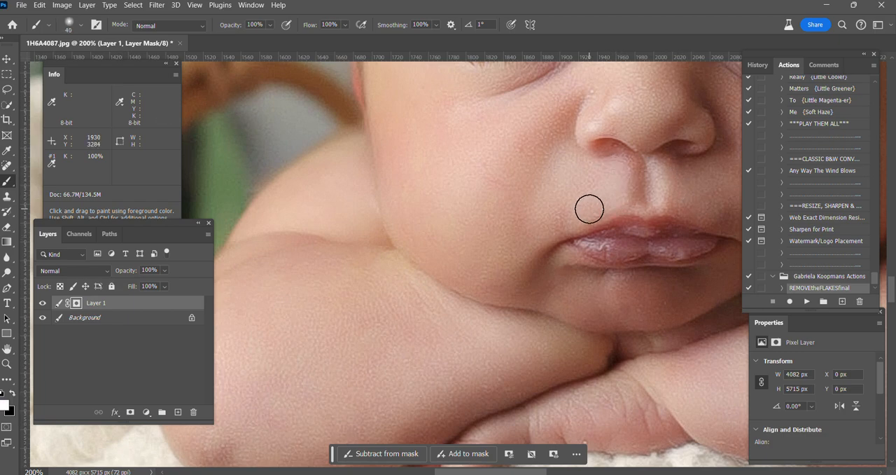
key(bracketright)
key(bracketright)
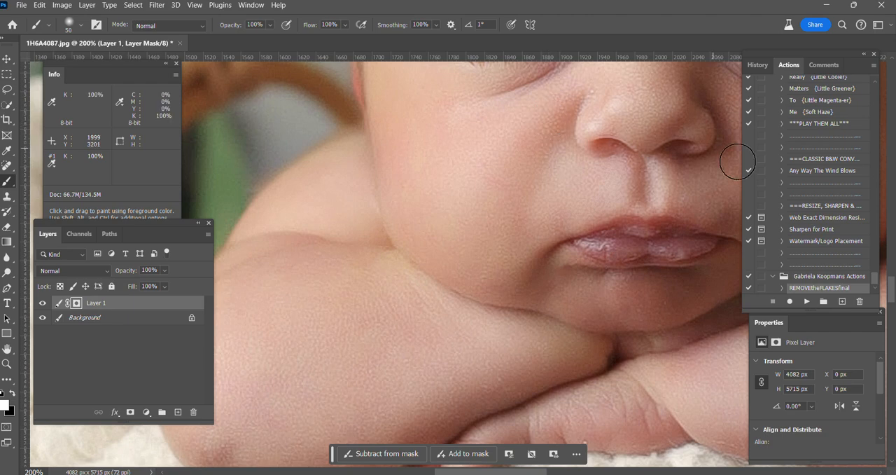
key(ctrl+minus)
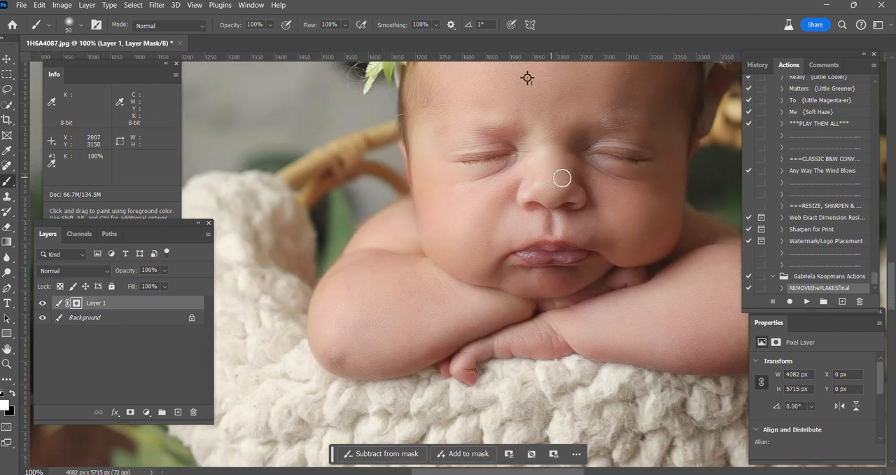
Paint the smoothing around the inner corner and underside of the closed eye with a size 15 to 25 brush
key(ctrl+plus)
key(bracketleft)
key(bracketleft)
key(bracketleft)
key(bracketleft)
key(bracketleft)
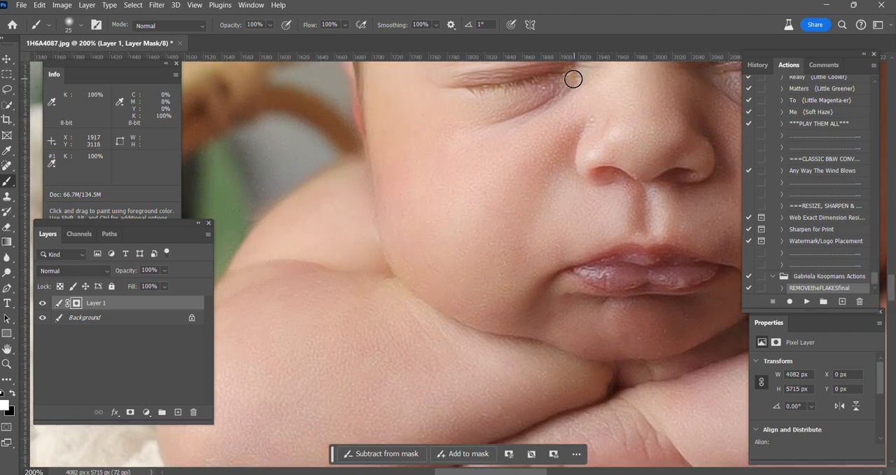
key(bracketleft)
key(bracketleft)
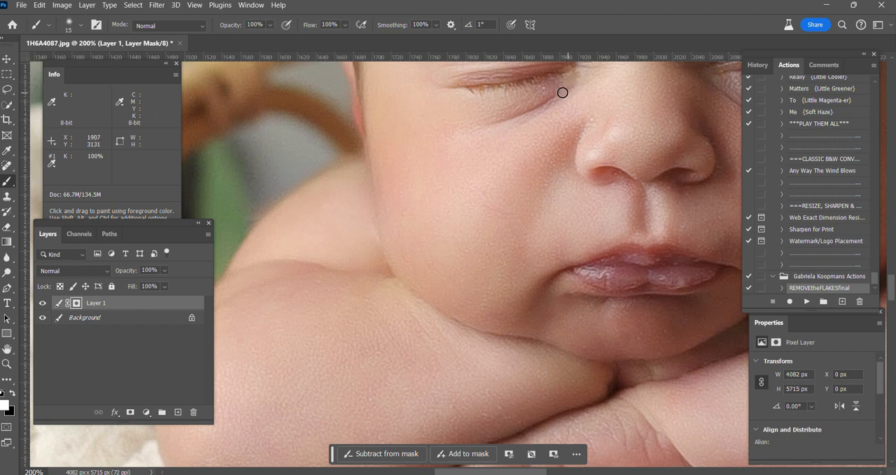
Paint the smoothing over the baby's cheeks on the Layer 1 mask, enlarging the brush from size 30 to 70
key(bracketright)
key(bracketright)
key(bracketright)
key(ctrl+minus)
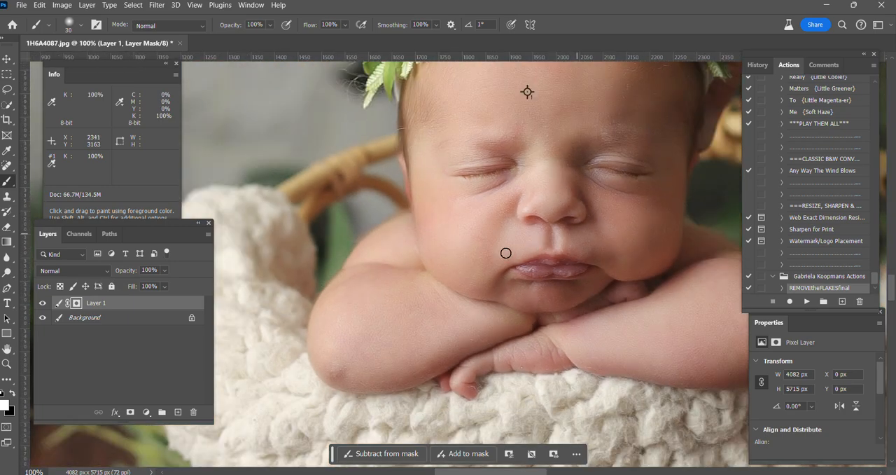
key(bracketright)
key(bracketright)
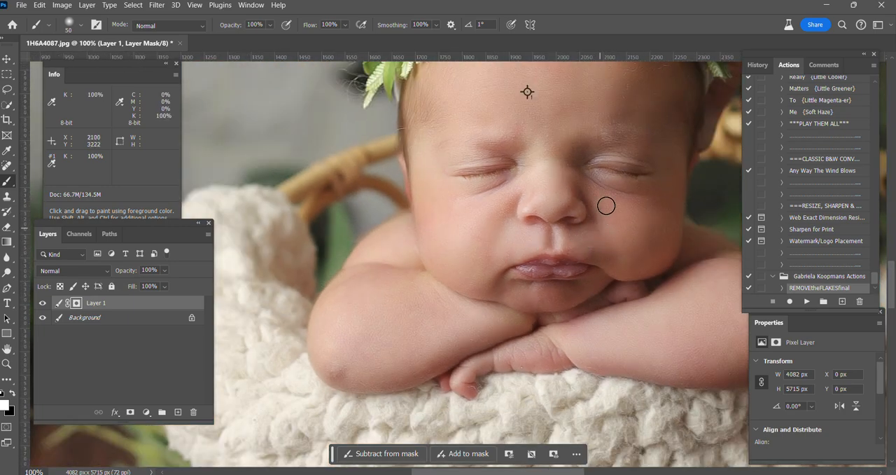
key(bracketright)
key(bracketright)
key(bracketright)
key(bracketright)
key(bracketright)
key(bracketright)
key(bracketright)
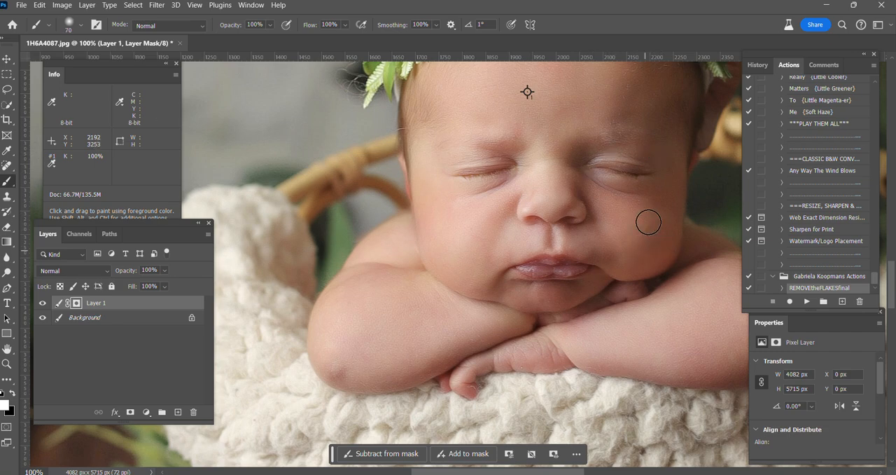
Flatten the smoothed Layer 1 into the Background
key(ctrl+minus)
key(ctrl+minus)
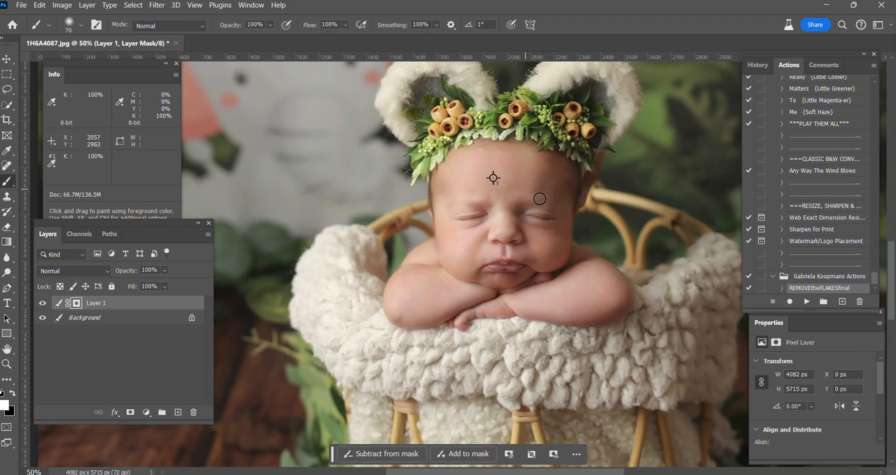
key(ctrl+minus)
right_click(94, 318)
click(137, 284)
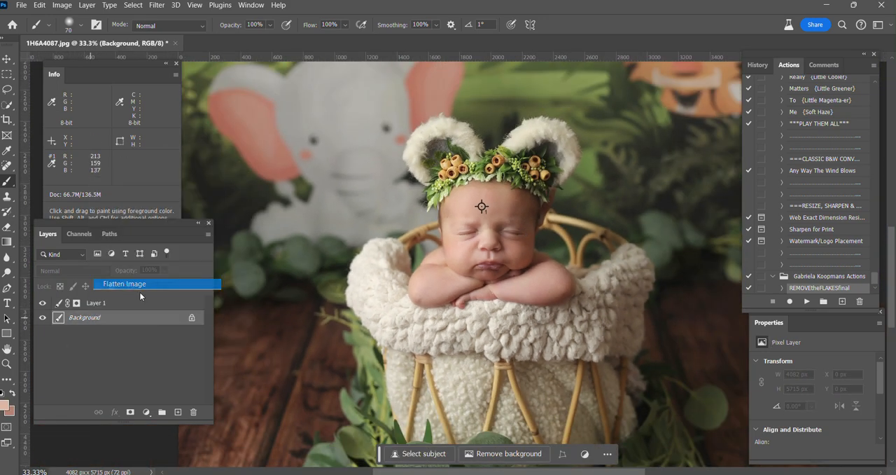
Run the Paint On Sharp action from the Florabella Colorplay Actions set
key(ctrl+minus)
scroll(853, 267, up, 3)
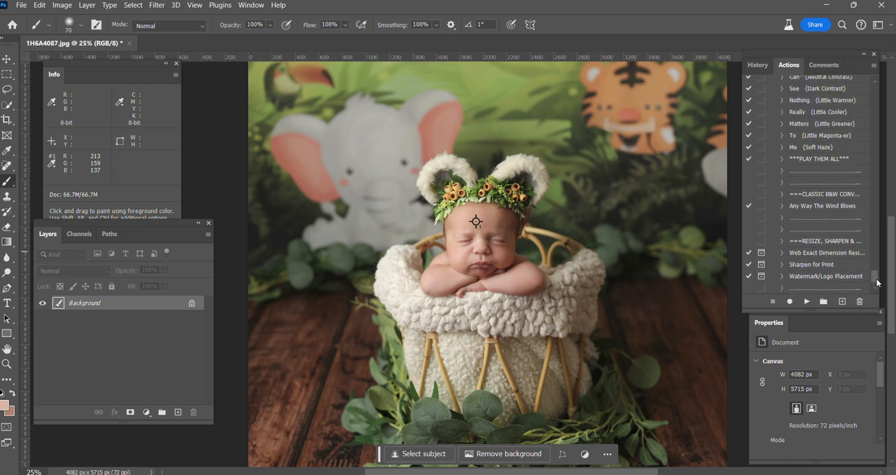
drag(877, 283, 869, 121)
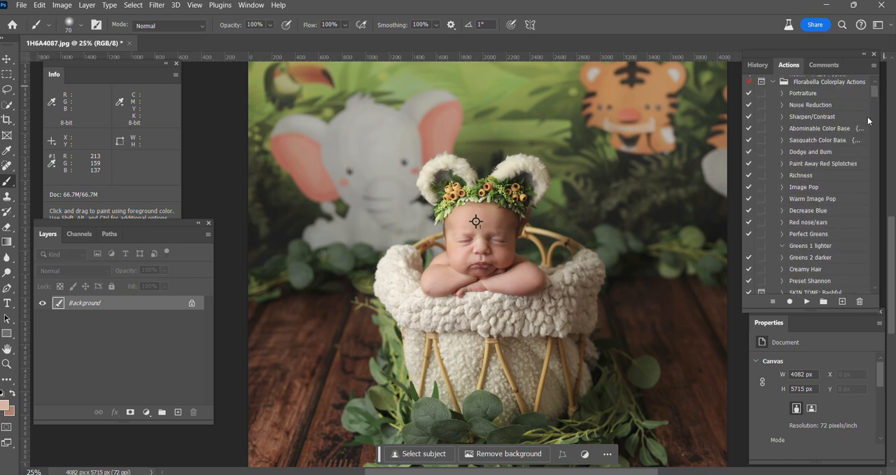
scroll(818, 270, down, 3)
click(810, 246)
click(807, 301)
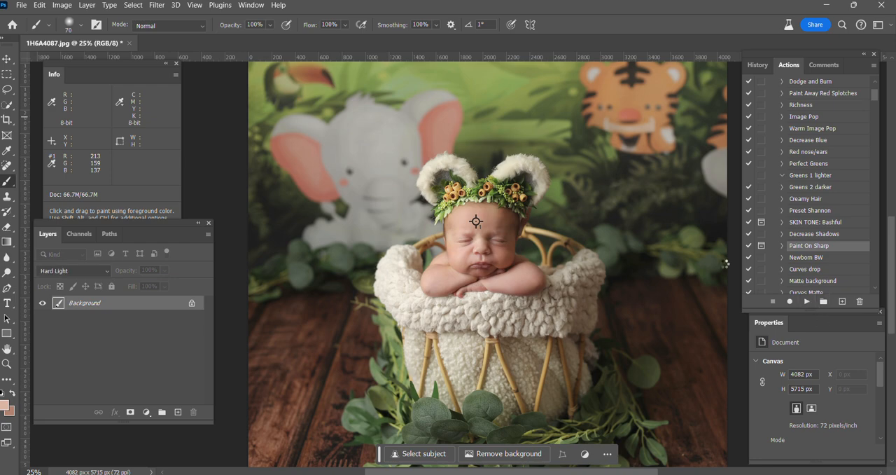
key(Return)
Paint the sharpening along the lashes of both closed eyes with a size 8 to 9 brush at 76% opacity
key(ctrl+plus)
key(ctrl+plus)
key(ctrl+plus)
key(ctrl+plus)
key(ctrl+plus)
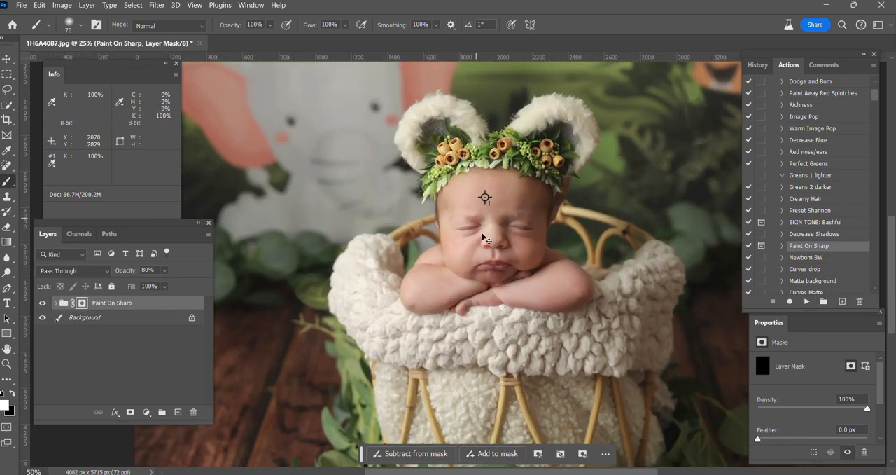
key(bracketleft)
key(bracketleft)
key(bracketleft)
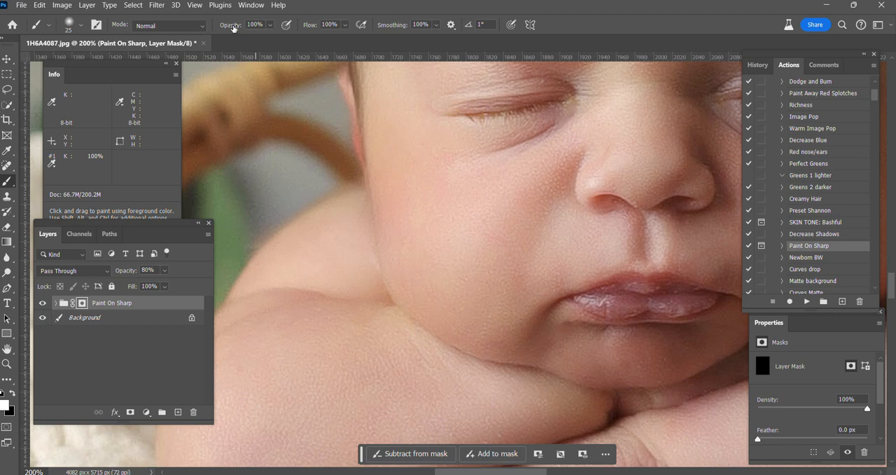
key(7)
key(6)
key(bracketleft)
drag(558, 103, 567, 101)
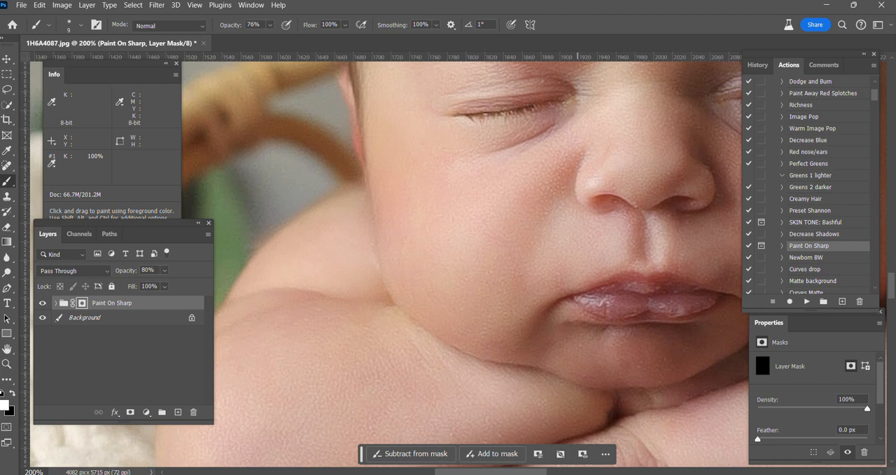
drag(532, 472, 589, 471)
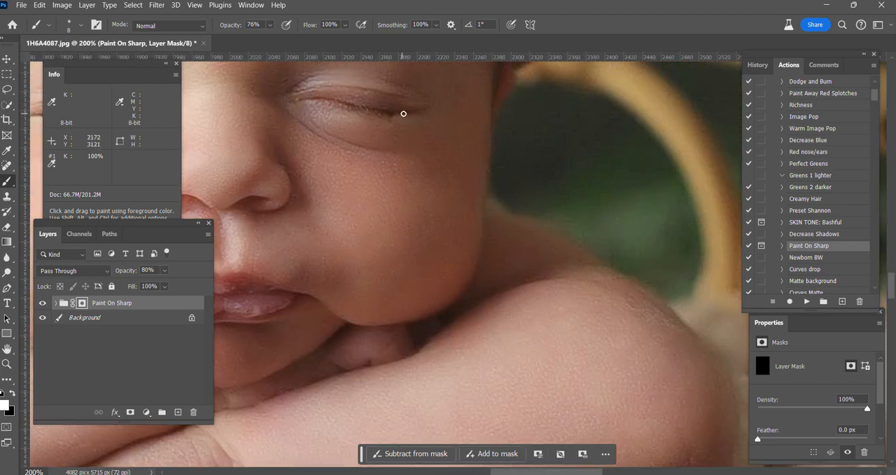
drag(404, 114, 417, 114)
Flatten the Paint On Sharp group into the Background
key(ctrl+minus)
key(ctrl+minus)
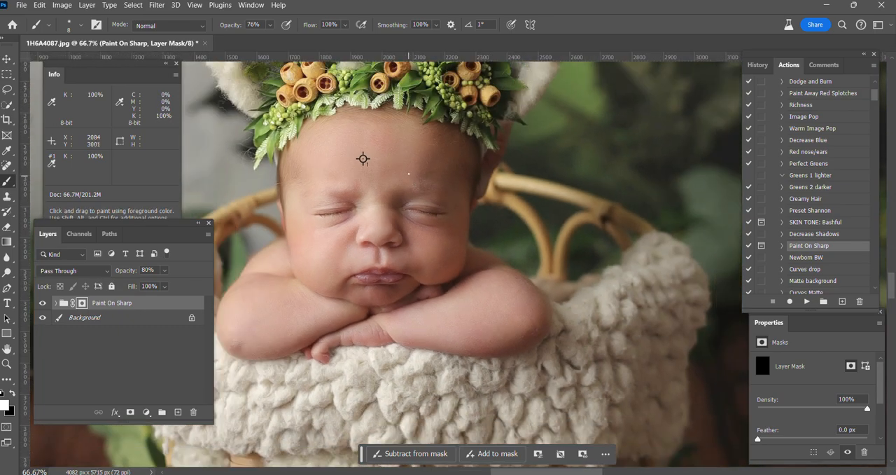
right_click(122, 303)
click(119, 342)
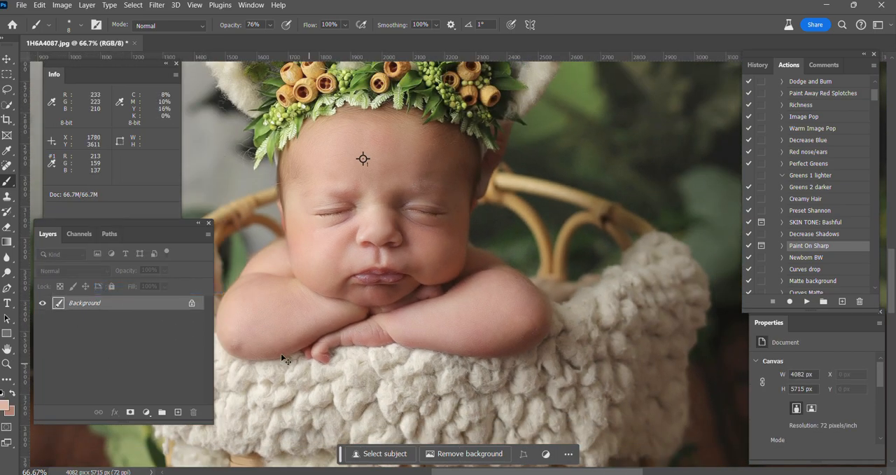
Add a Curves adjustment layer, enable its on-image adjustment and choose the Blue channel
click(146, 412)
click(151, 271)
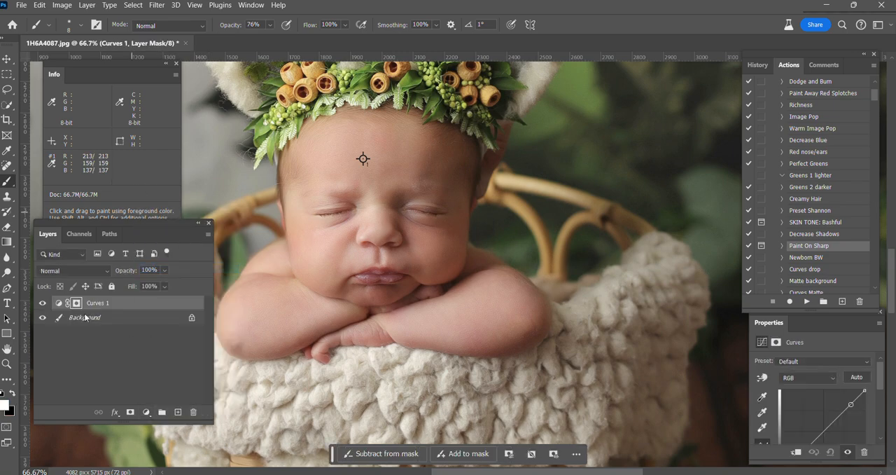
click(762, 381)
click(807, 378)
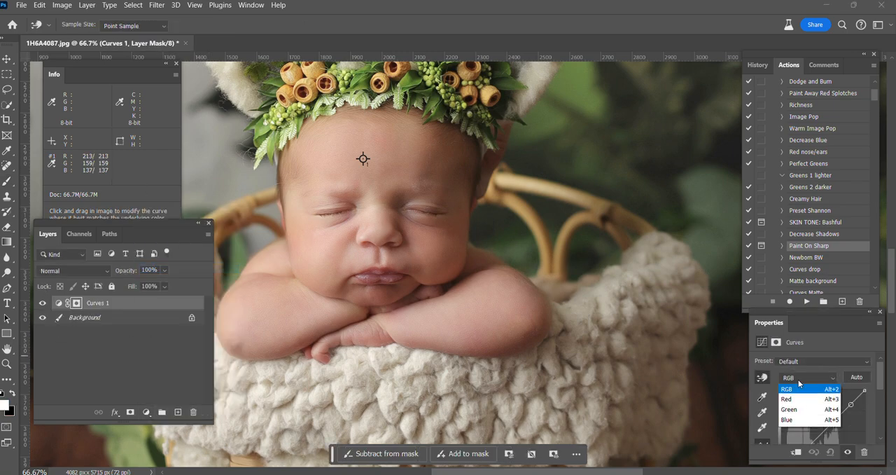
click(799, 424)
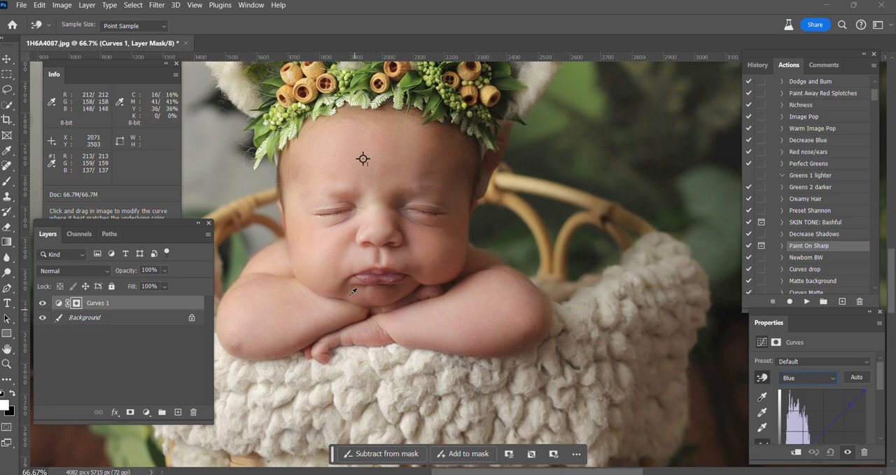
Place a color sampler beside the upper lip and lower the Blue curve from that skin with the on-image adjustment
shift+click(363, 256)
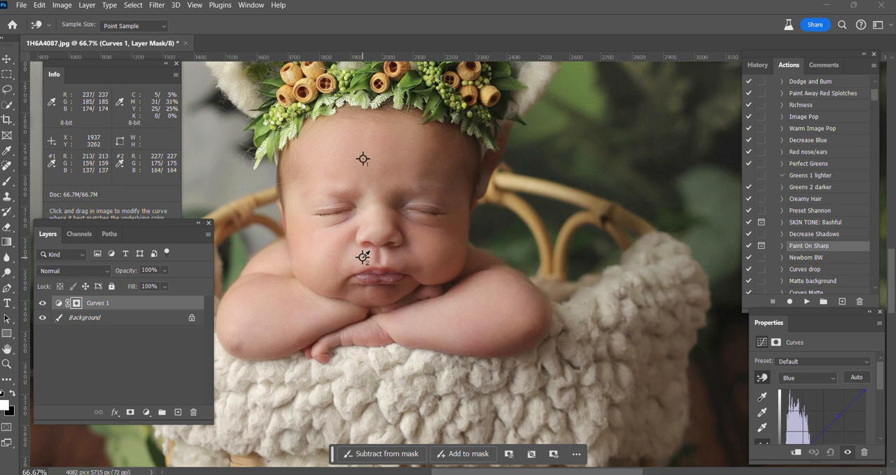
click(365, 256)
drag(363, 258, 365, 262)
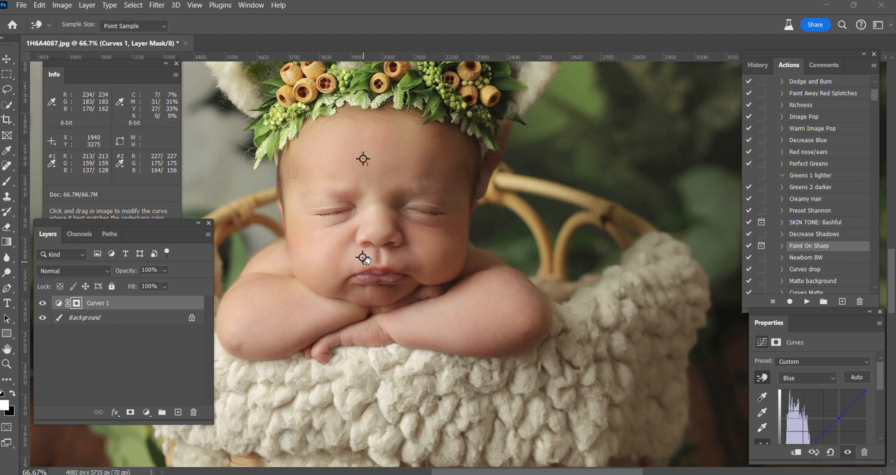
drag(367, 260, 367, 259)
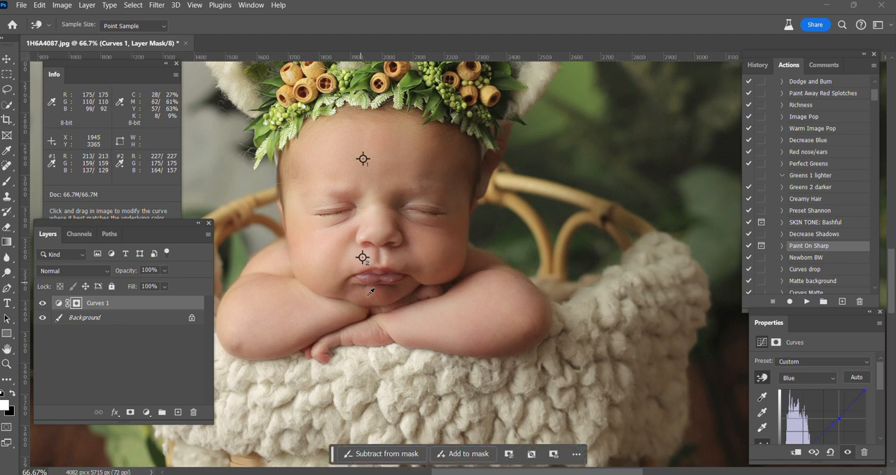
Set up the Brush for the Curves mask at size 90 and 73% opacity
click(6, 183)
scroll(311, 286, down, 2)
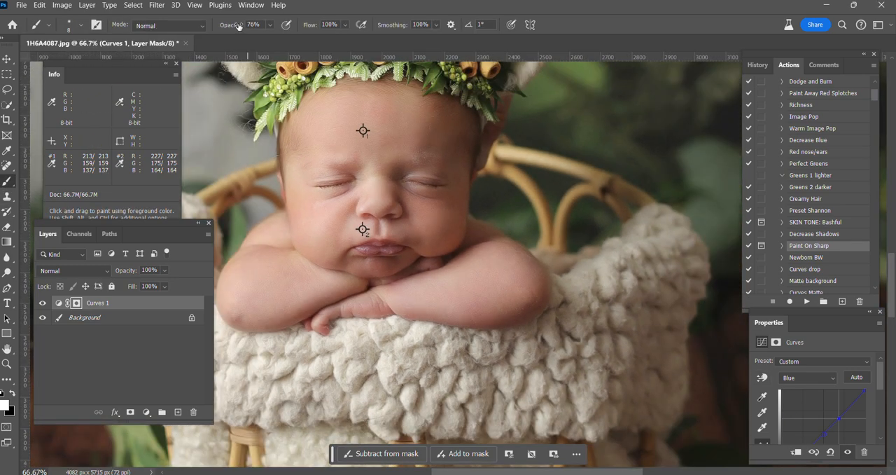
drag(220, 28, 215, 30)
key(])
key(])
key(])
key(])
key(])
key(])
key(])
key(])
key(])
key(])
text(73)
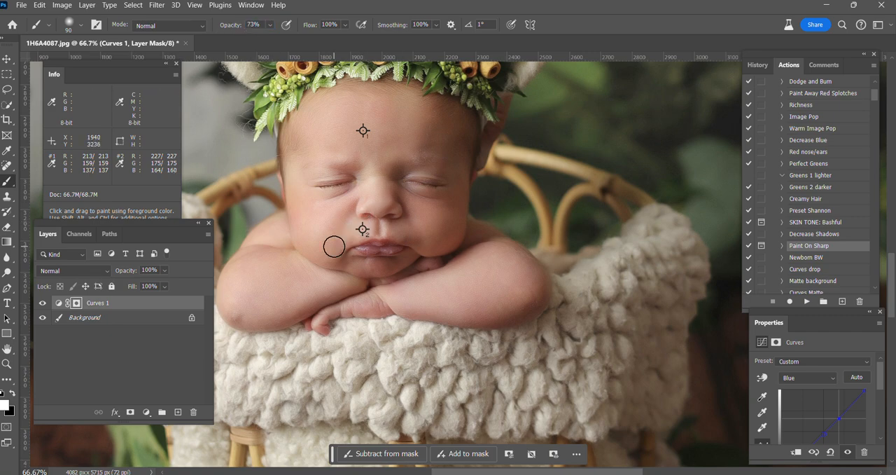
Paint the blue reduction over the baby's face and folded arms on the Curves 1 mask with a brush up to size 150
key(])
key(])
key(])
mouse_move(412, 217)
mouse_down()
mouse_move(381, 202)
mouse_move(348, 202)
mouse_move(323, 178)
mouse_up()
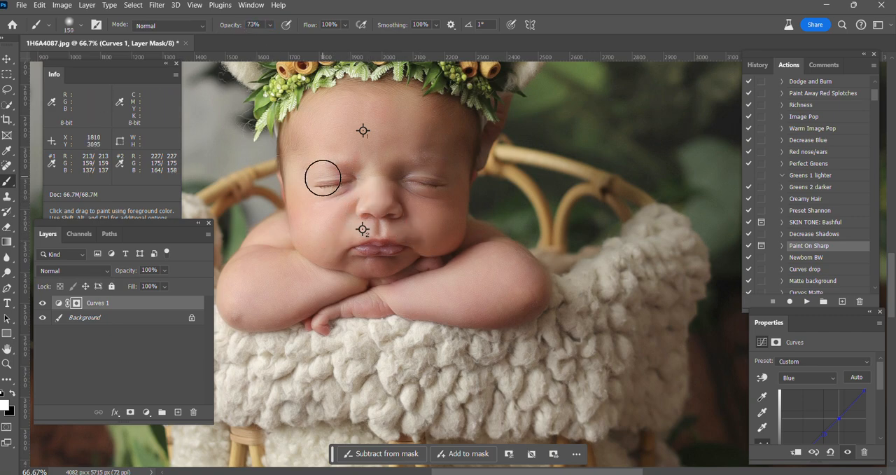
key([)
key([)
drag(379, 227, 328, 243)
key(])
key(])
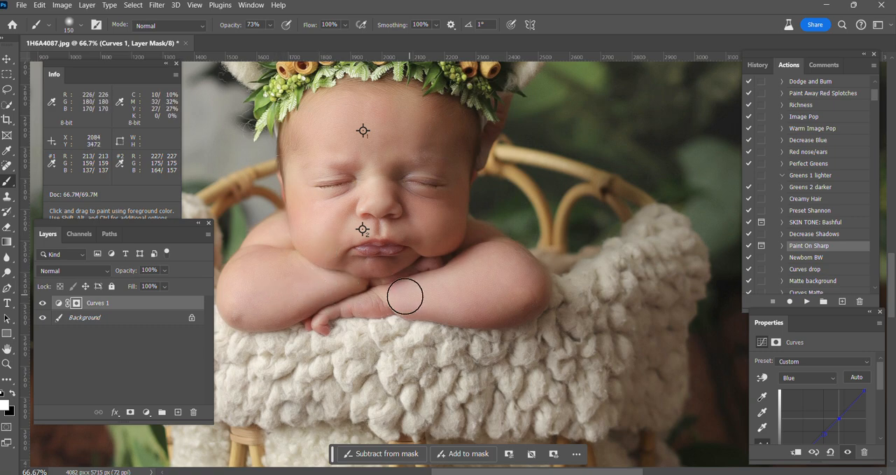
key(bracketleft)
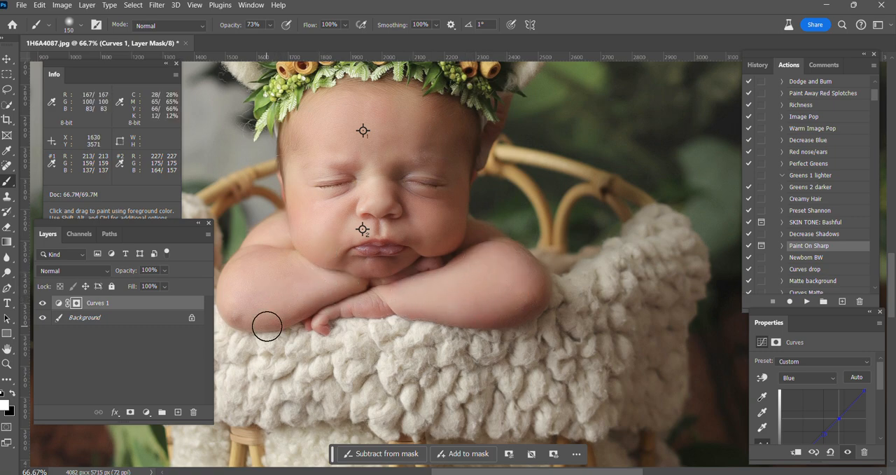
Compare the image with and without the Curves 1 layer and flatten the image
key(ctrl+minus)
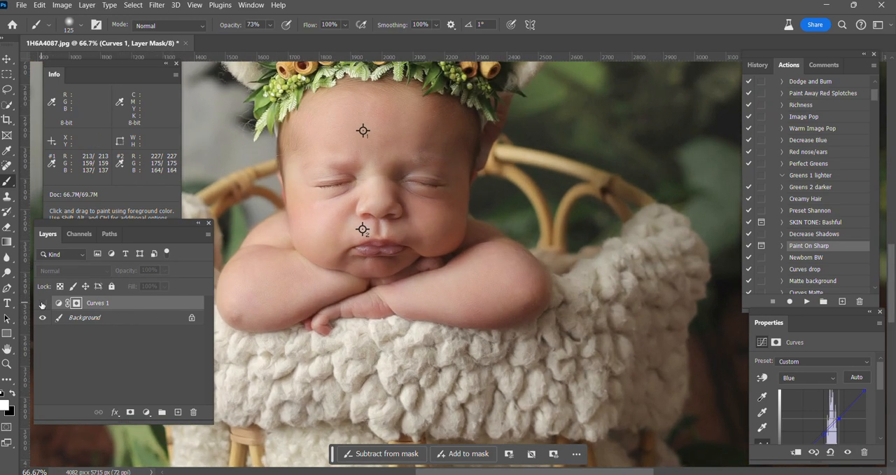
key(ctrl+plus)
click(42, 304)
right_click(91, 316)
click(140, 282)
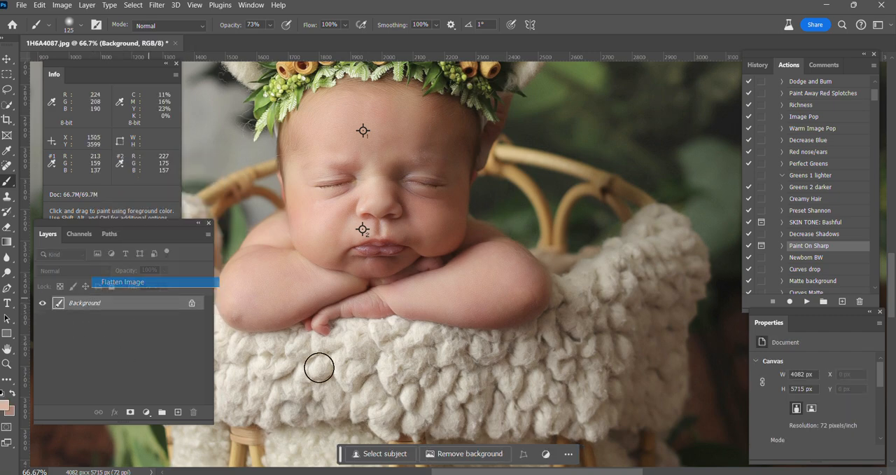
Lasso the reddish-brown strip beside the head below the headband and run Generative Fill with the prompt "remove"
scroll(436, 177, up, 3)
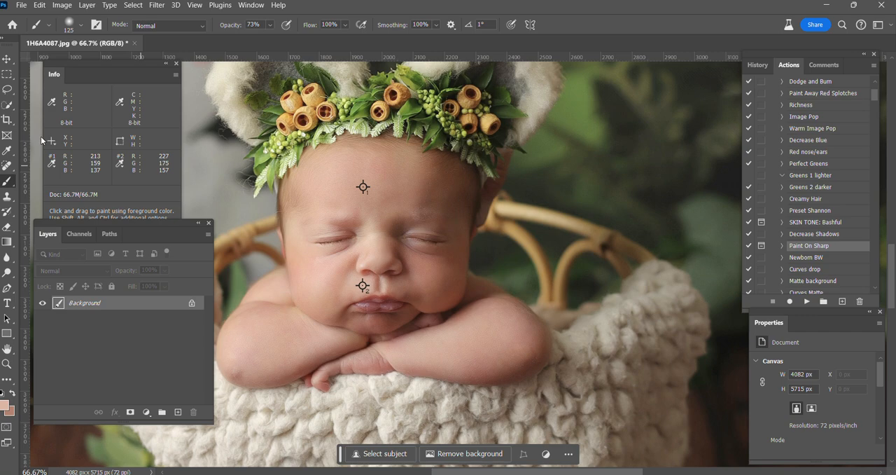
click(8, 87)
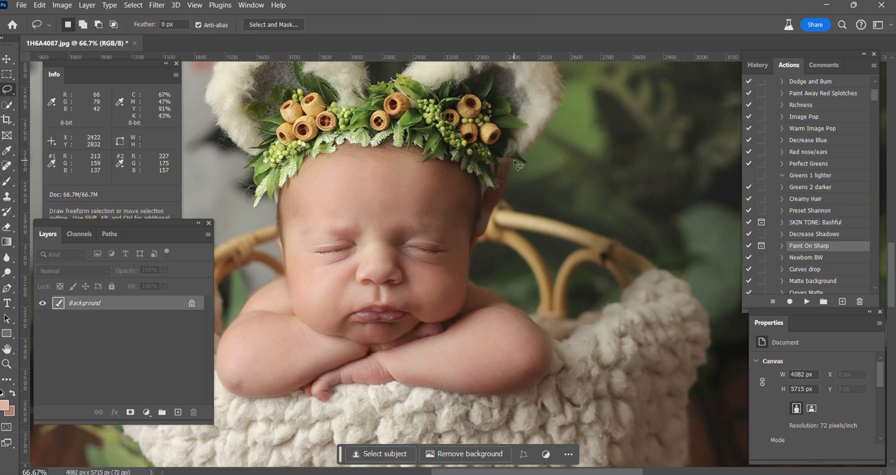
drag(493, 162, 493, 170)
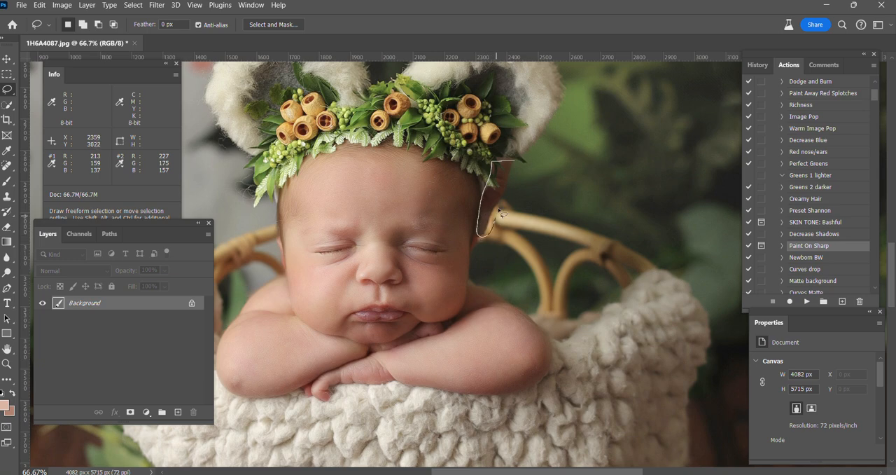
drag(519, 164, 518, 163)
click(403, 254)
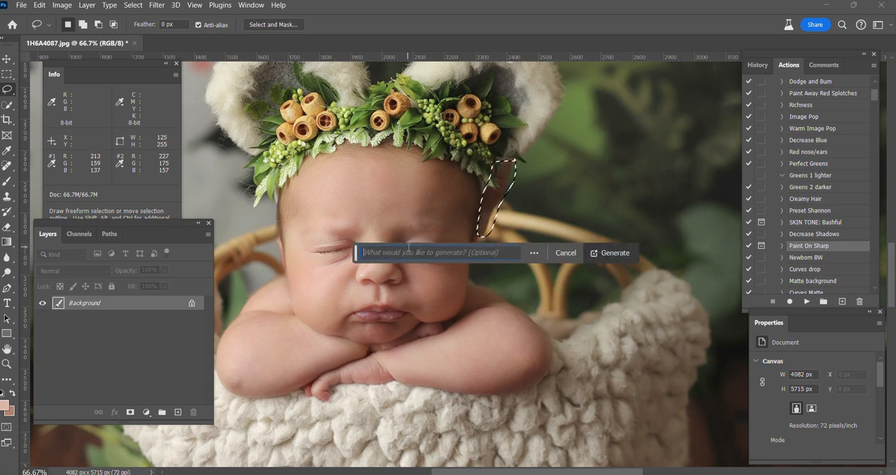
text(remove)
key(Return)
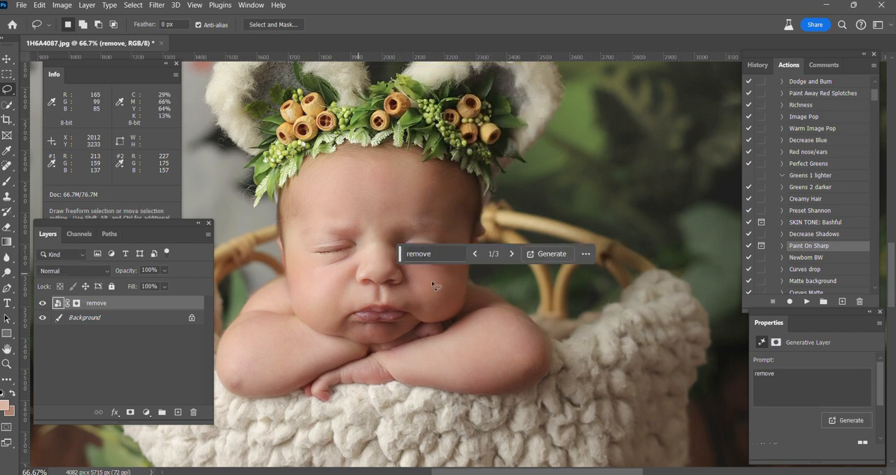
Choose the second generated variation for the area beside the head and flatten the image
scroll(814, 392, down, 1)
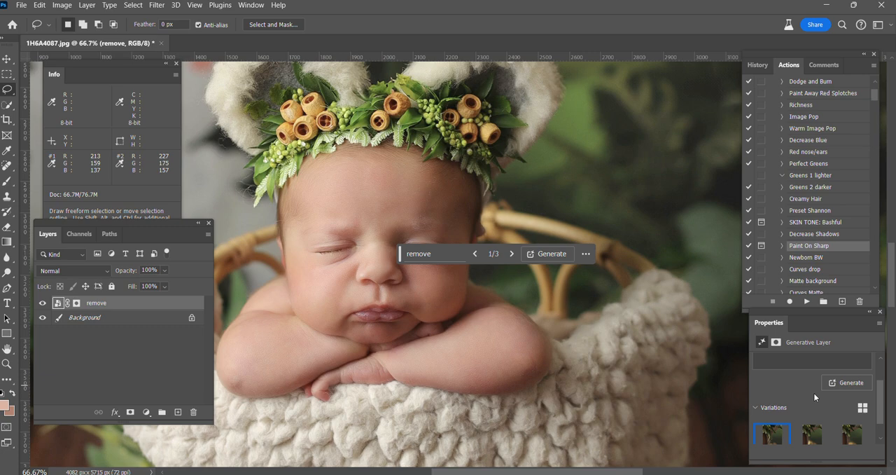
click(813, 435)
right_click(117, 318)
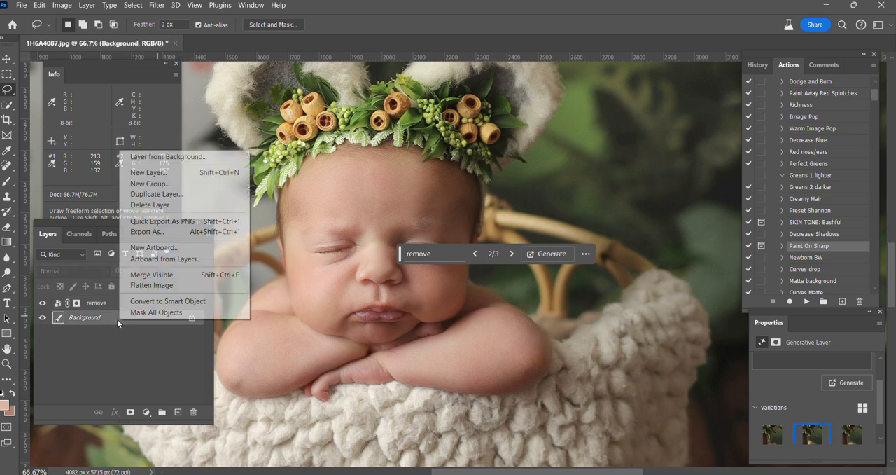
click(166, 288)
Examine the baby's chin and folded arms up close for remaining skin flaws, with the Spot Healing Brush ready
scroll(432, 309, down, 3)
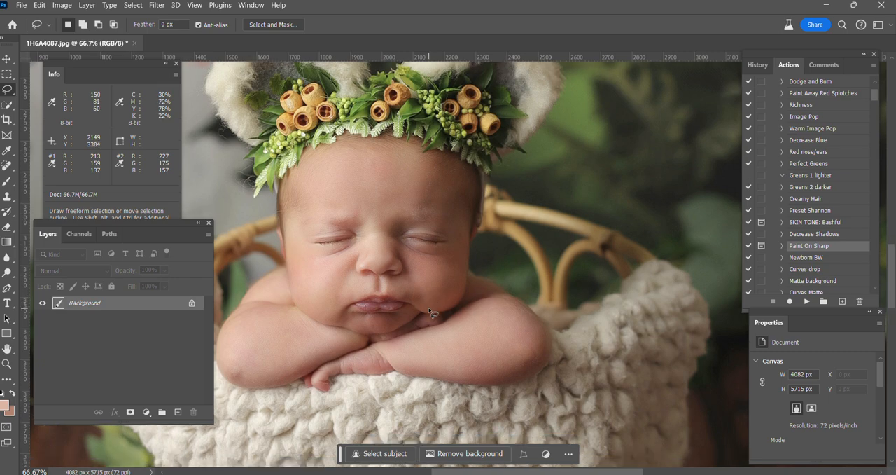
key(ctrl+minus)
key(ctrl+plus)
key(ctrl+plus)
key(ctrl+plus)
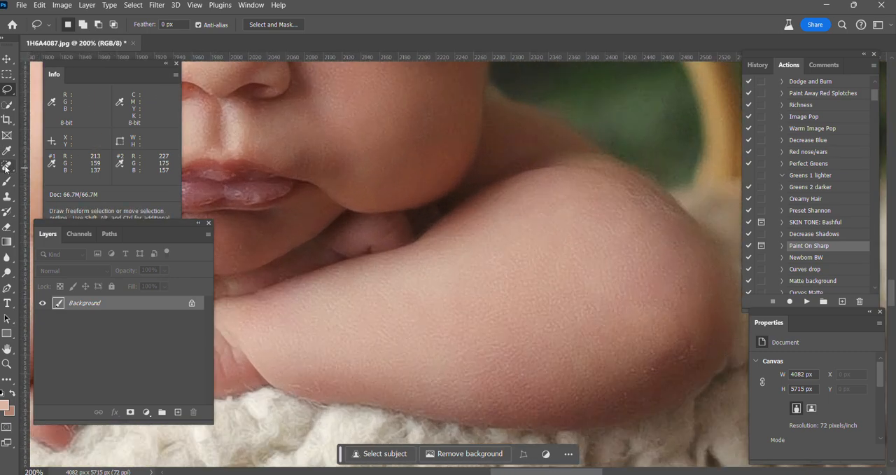
drag(5, 168, 63, 167)
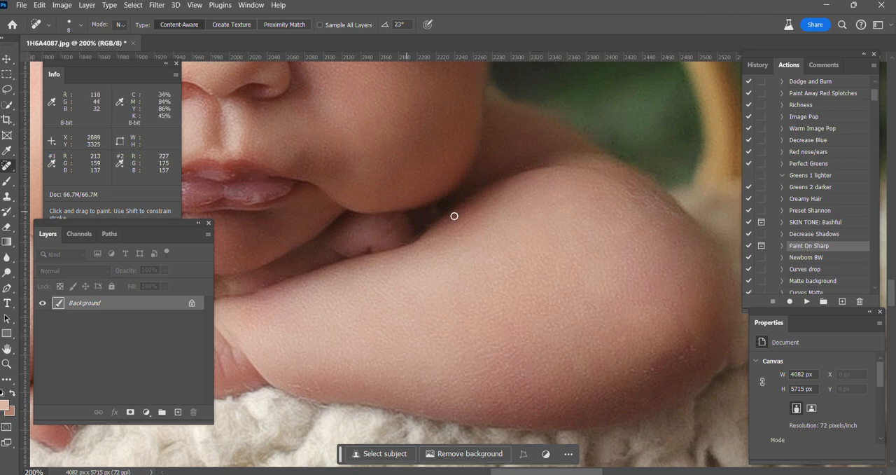
key(ctrl+minus)
key(ctrl+minus)
key(ctrl+minus)
key(ctrl+minus)
key(ctrl+minus)
key(ctrl+minus)
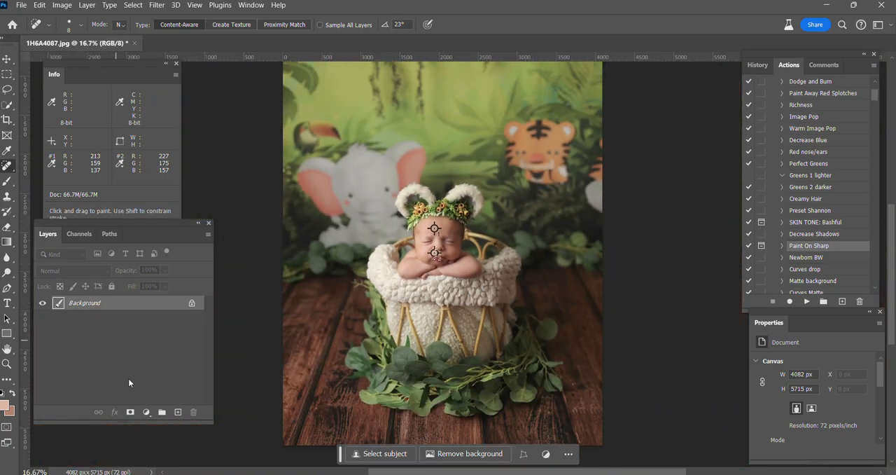
Add a Curves adjustment layer, raise the RGB midtones slightly to brighten the photo, and flatten the image
click(146, 412)
click(173, 265)
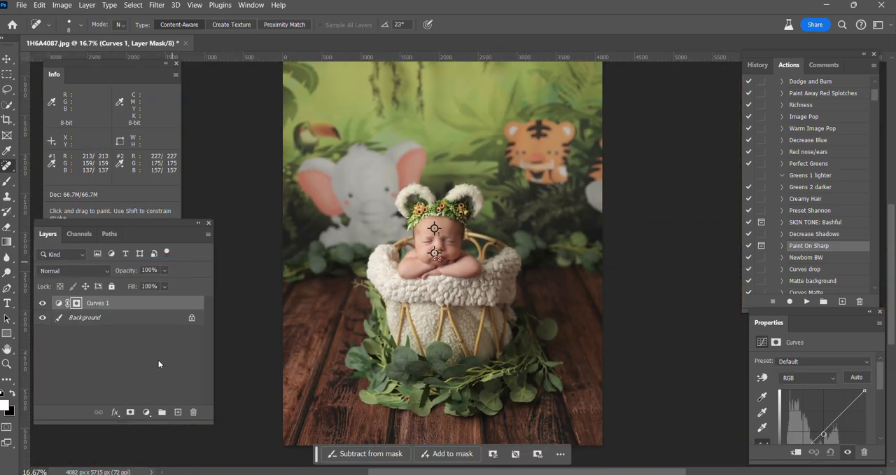
drag(823, 434, 821, 431)
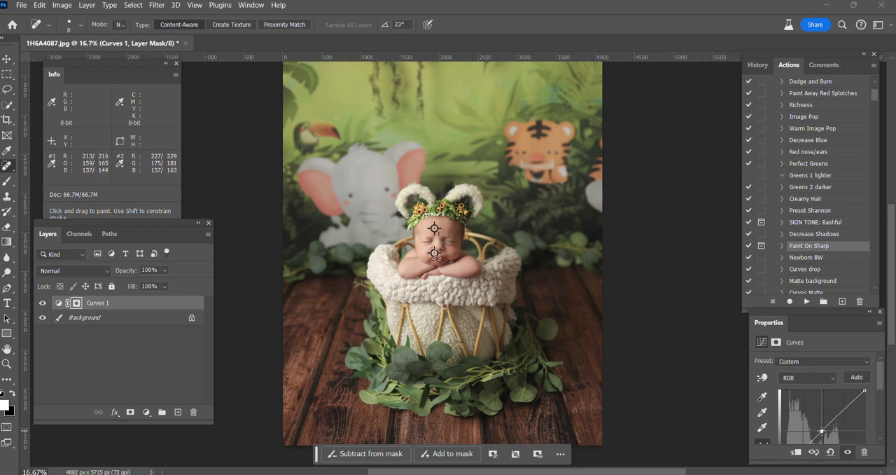
key(ctrl+plus)
key(ctrl+plus)
key(ctrl+plus)
key(ctrl+plus)
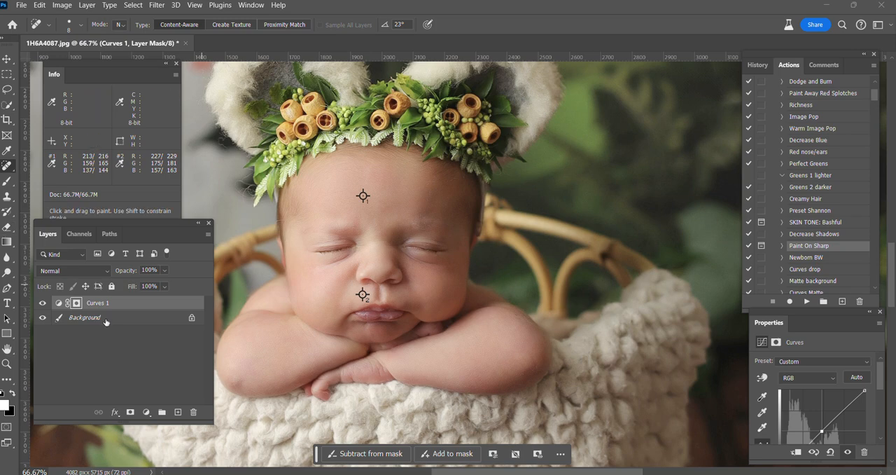
key(ctrl+minus)
right_click(132, 319)
click(158, 283)
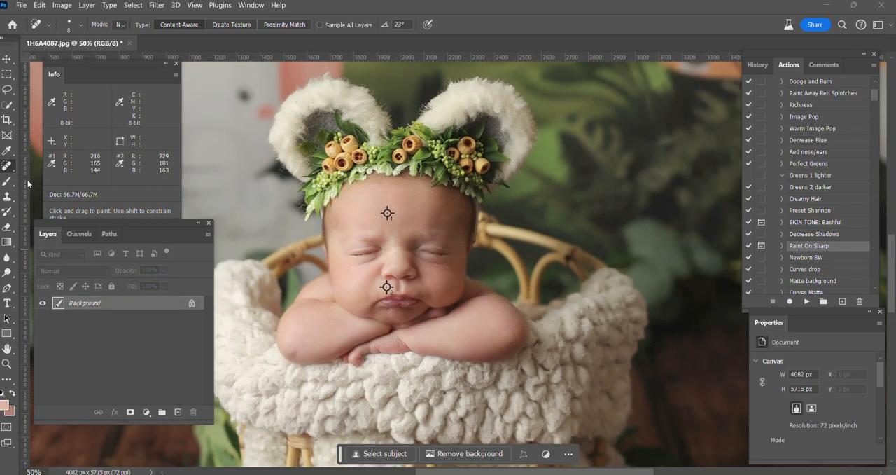
Lasso the crease on the cheek beside the corner of the mouth and run Generative Fill with the prompt "remove"
scroll(410, 366, up, 1)
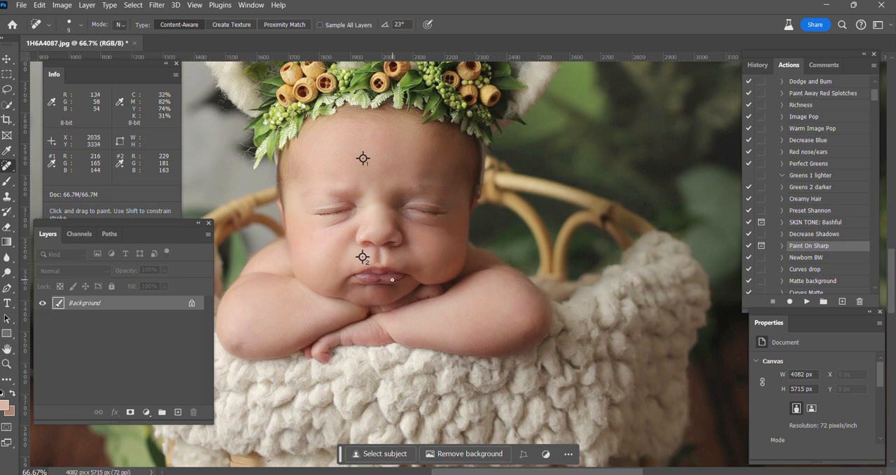
key(ctrl+plus)
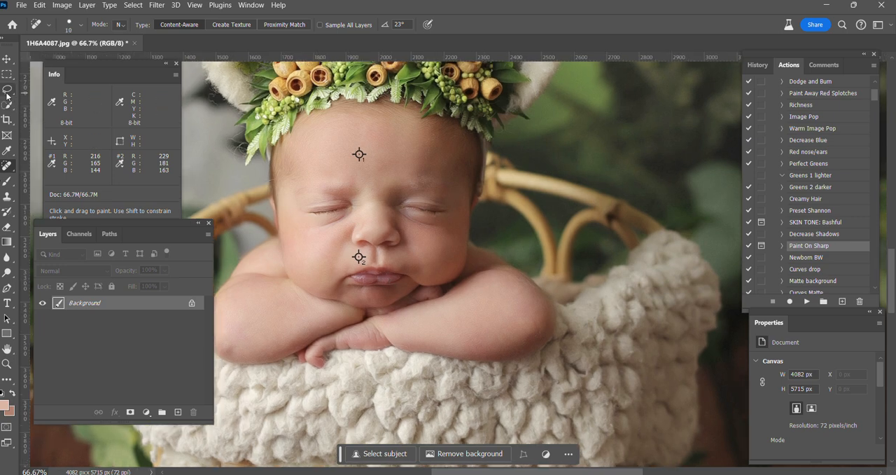
click(7, 89)
mouse_move(408, 266)
mouse_down()
mouse_move(384, 250)
mouse_move(362, 264)
mouse_move(408, 265)
mouse_up()
click(300, 297)
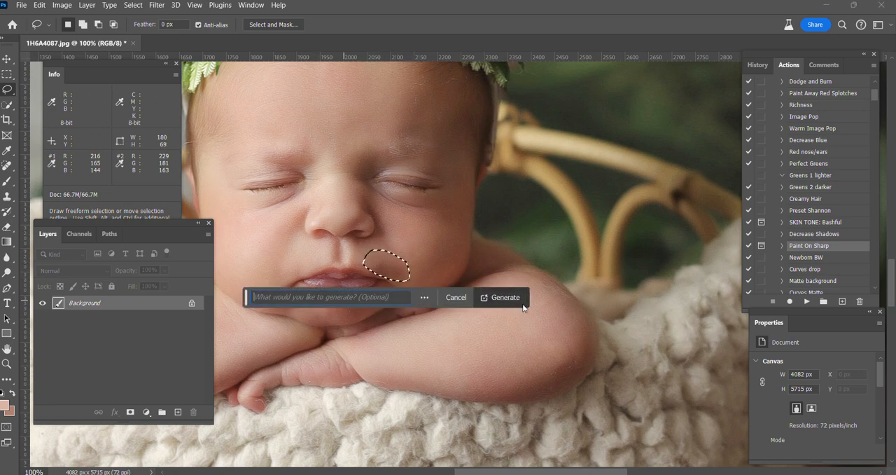
text(remove)
click(497, 303)
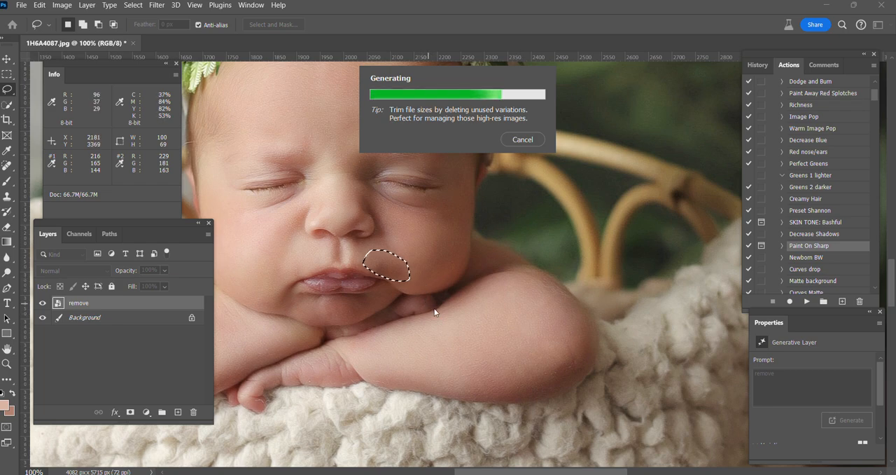
Choose the second generated variation for the mouth-corner crease and flatten it into the background
scroll(442, 299, down, 2)
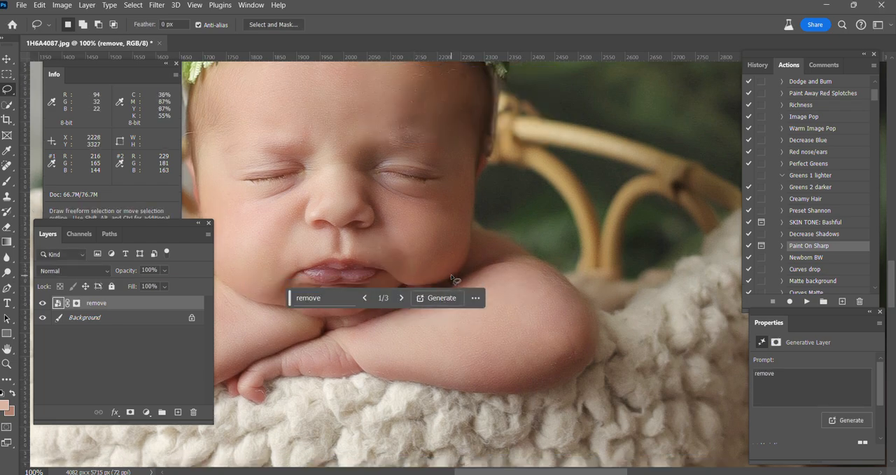
scroll(752, 376, down, 2)
click(809, 425)
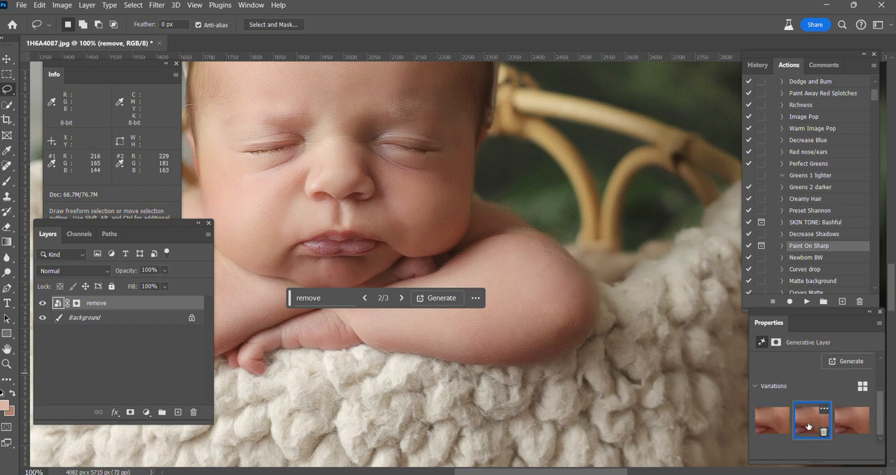
scroll(517, 261, down, 1)
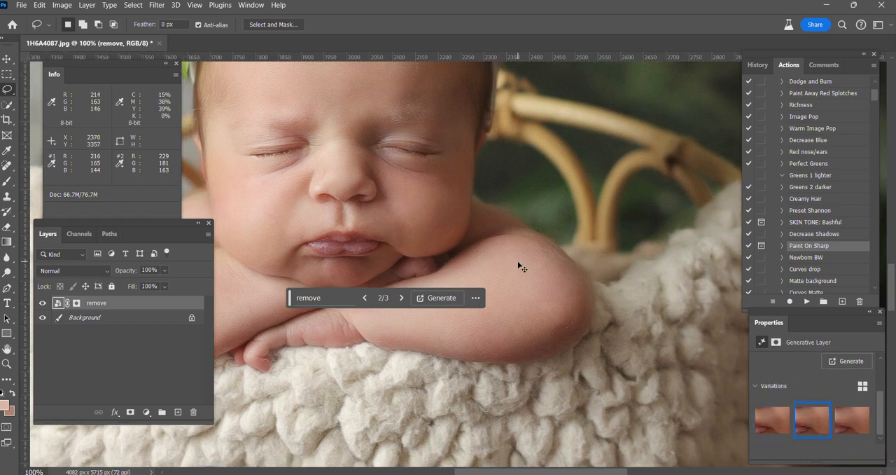
right_click(88, 317)
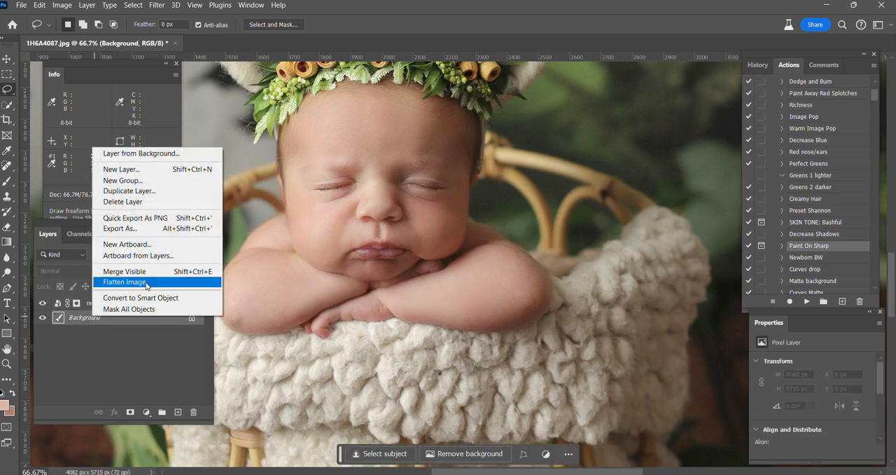
click(119, 281)
Lasso the lower cheek beside the mouth, run Generative Fill without a prompt, and choose the second variation
scroll(422, 279, up, 1)
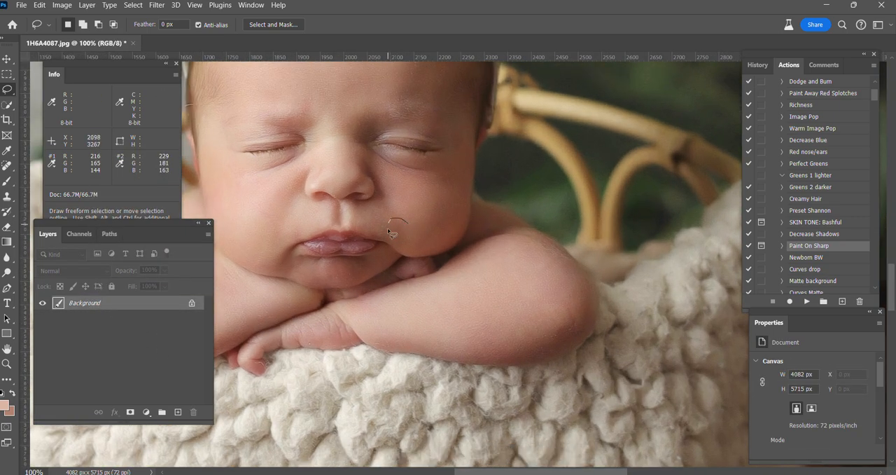
drag(406, 224, 407, 223)
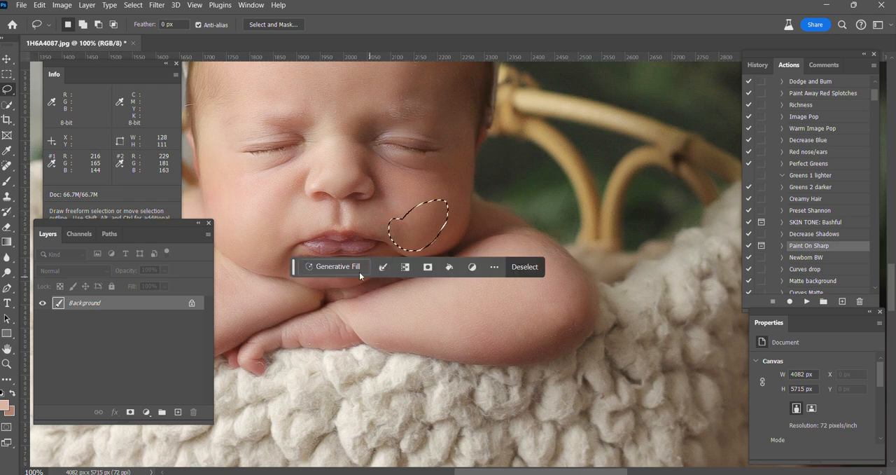
click(319, 267)
click(535, 263)
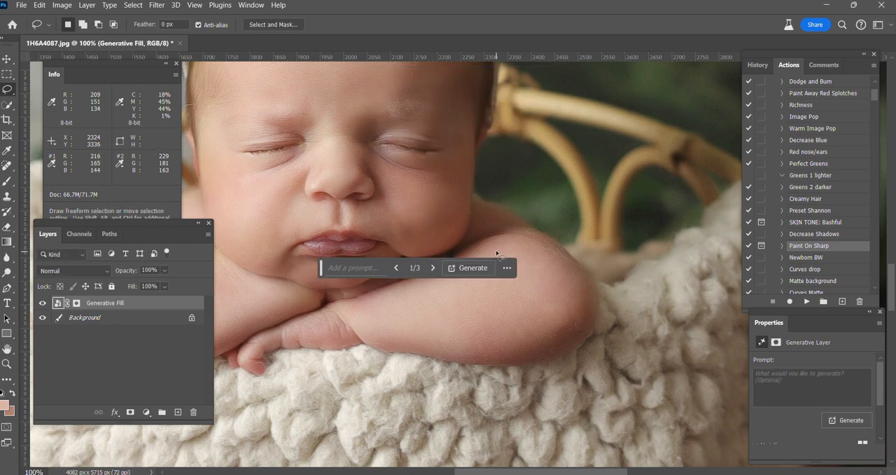
scroll(829, 429, down, 2)
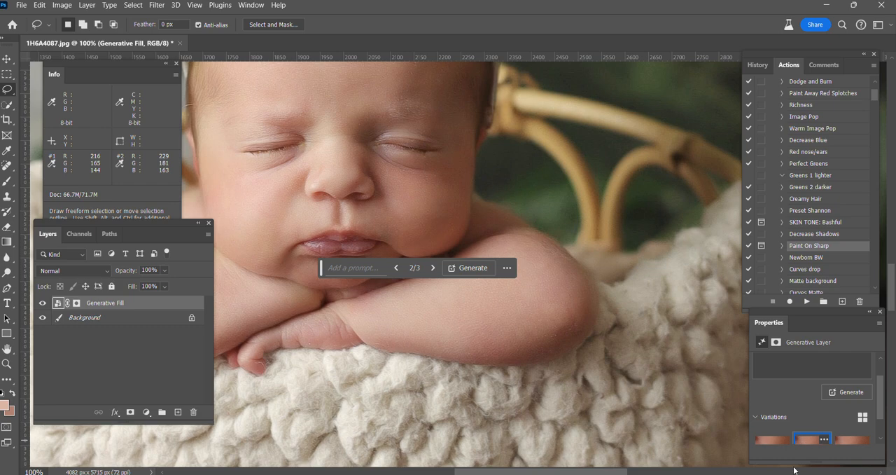
Review the whole photo and flatten the cheek's Generative Fill layer into the background
key(ctrl+0)
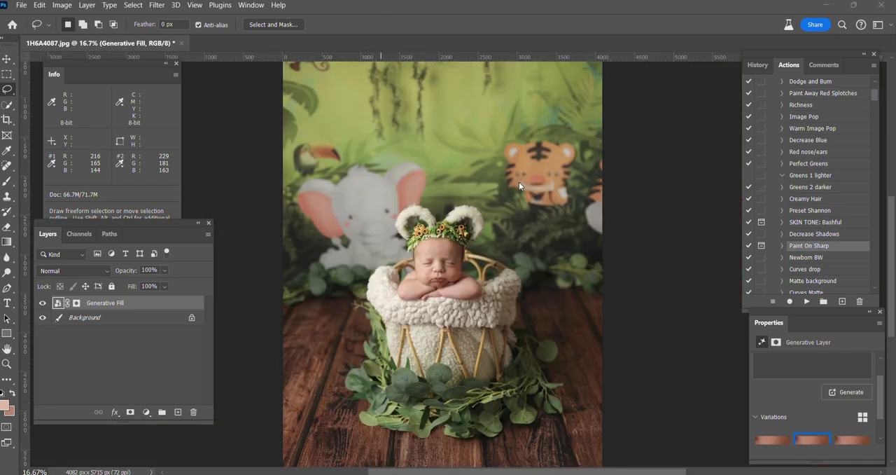
scroll(519, 179, up, 3)
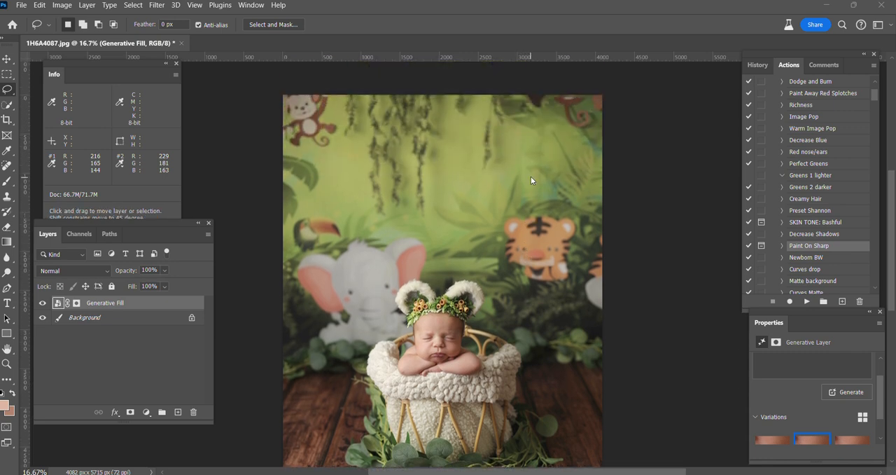
scroll(533, 177, down, 3)
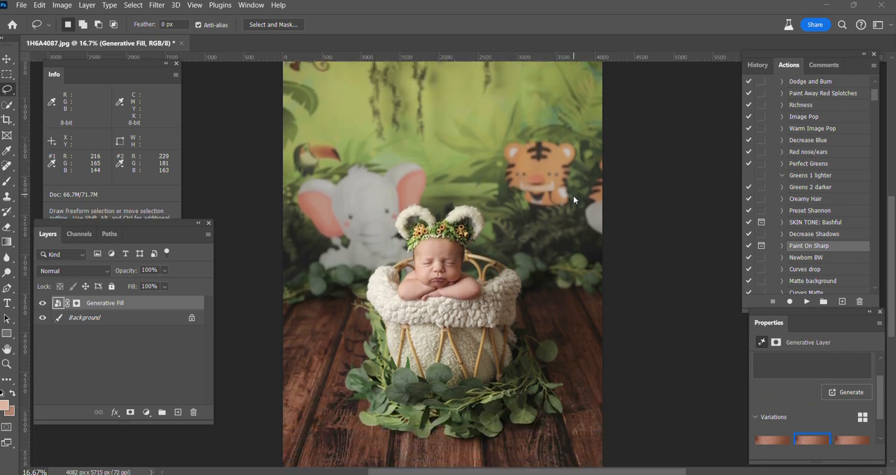
scroll(574, 199, down, 3)
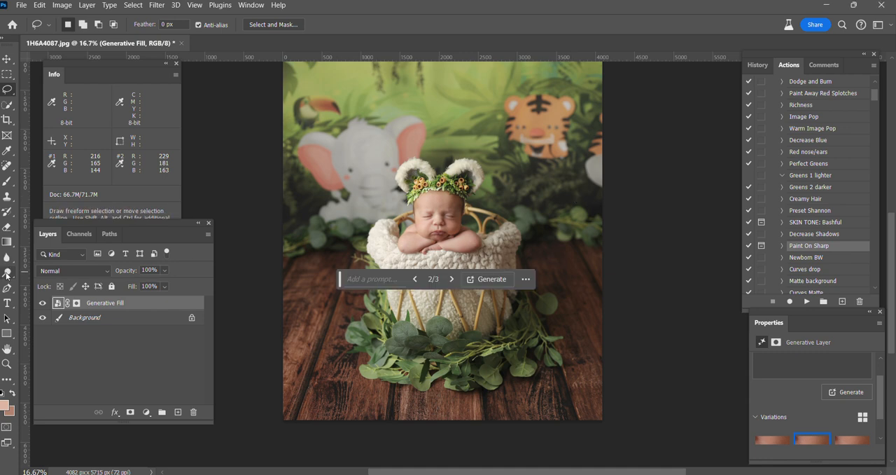
click(103, 317)
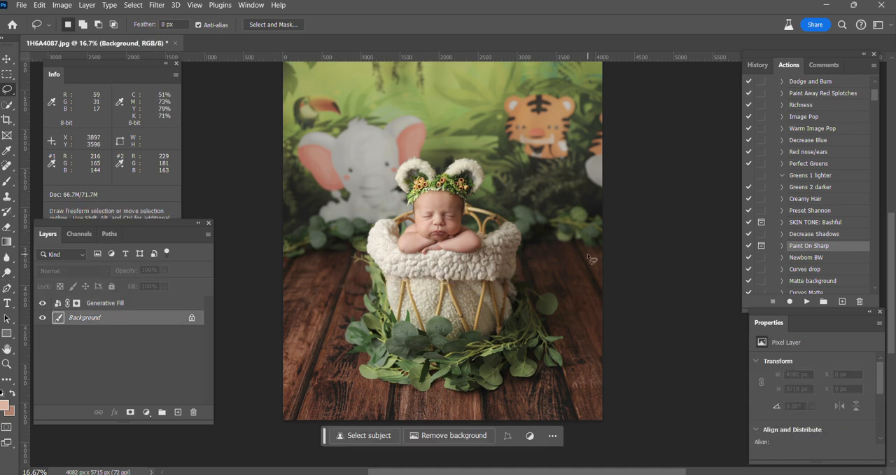
key(ctrl+plus)
key(o)
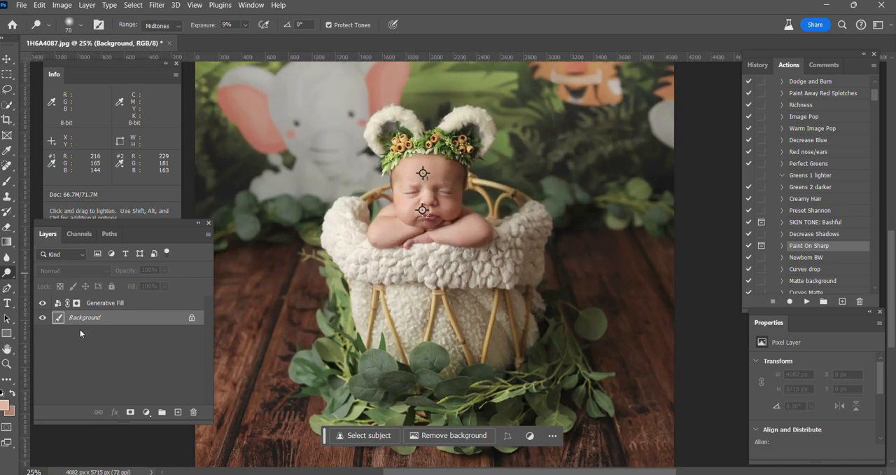
right_click(126, 316)
click(157, 278)
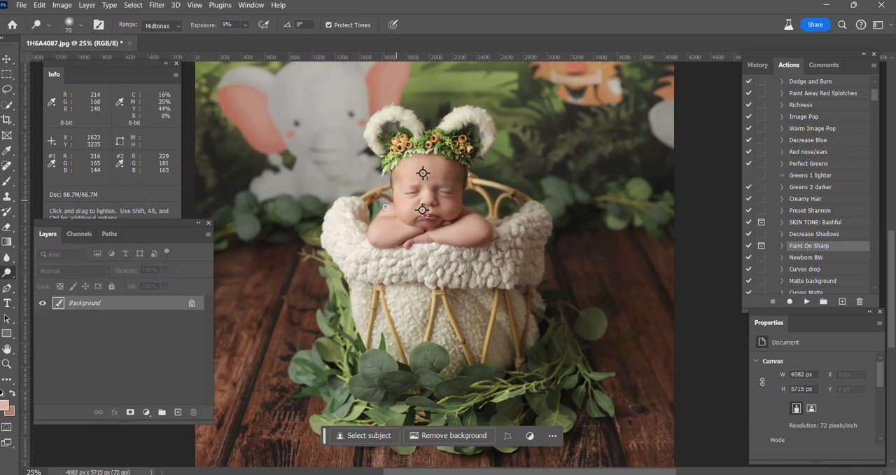
Run the Paint Away Red Splotches action to add its masked layer group over the photo
key(bracketright)
key(bracketright)
key(bracketright)
key(bracketright)
key(ctrl+plus)
scroll(809, 211, up, 2)
click(807, 302)
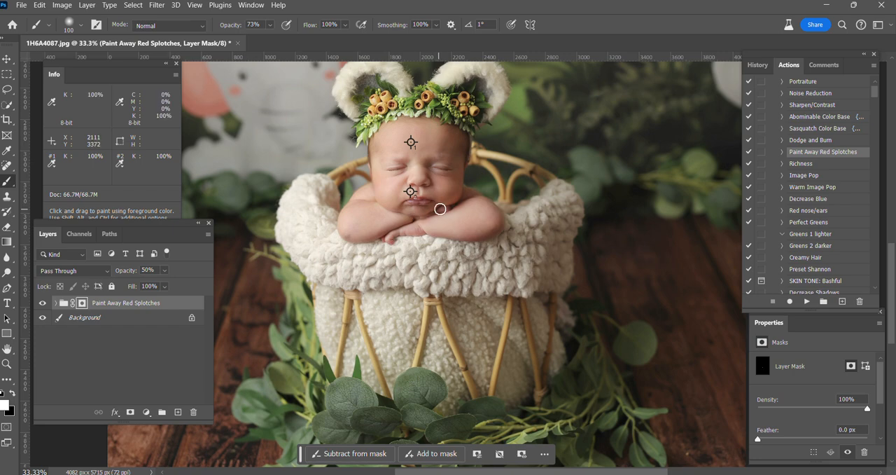
Select the Sharpen for Print action and flatten the Paint Away Red Splotches group into the background
key(ctrl+minus)
key(ctrl+minus)
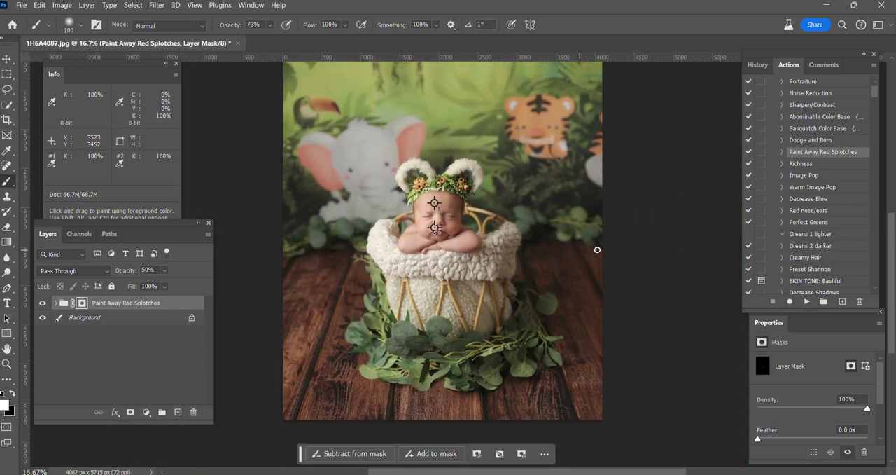
scroll(824, 238, up, 1)
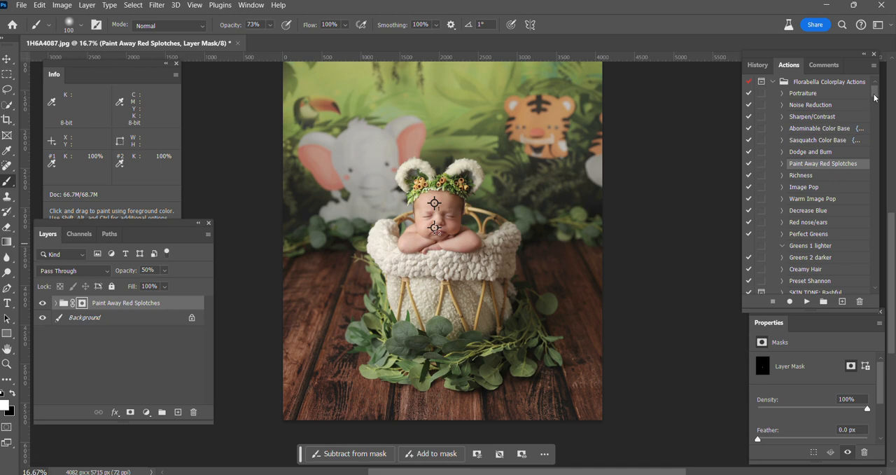
drag(875, 98, 885, 315)
click(799, 231)
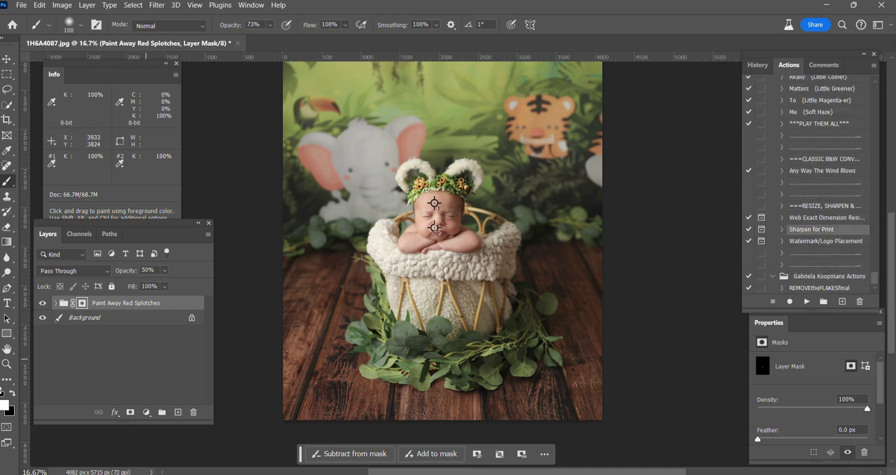
right_click(98, 318)
click(145, 289)
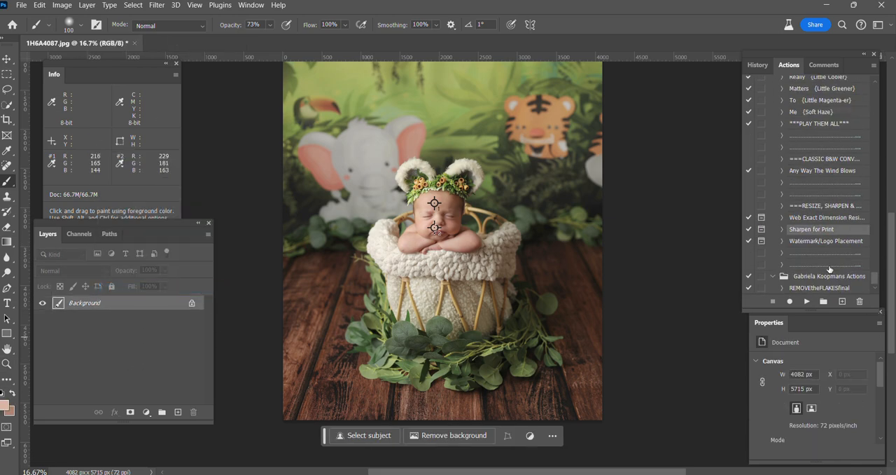
Run the Sharpen for Print action on the whole photo and flatten its masked layer group into the background
click(806, 301)
key(Return)
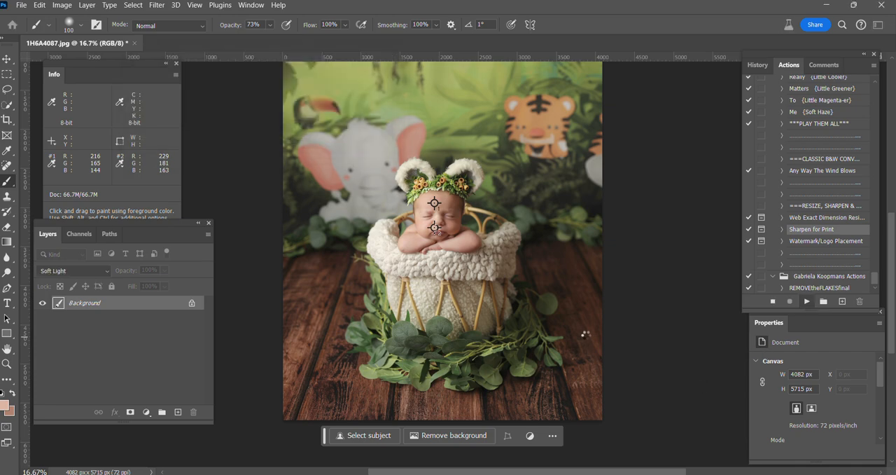
right_click(123, 323)
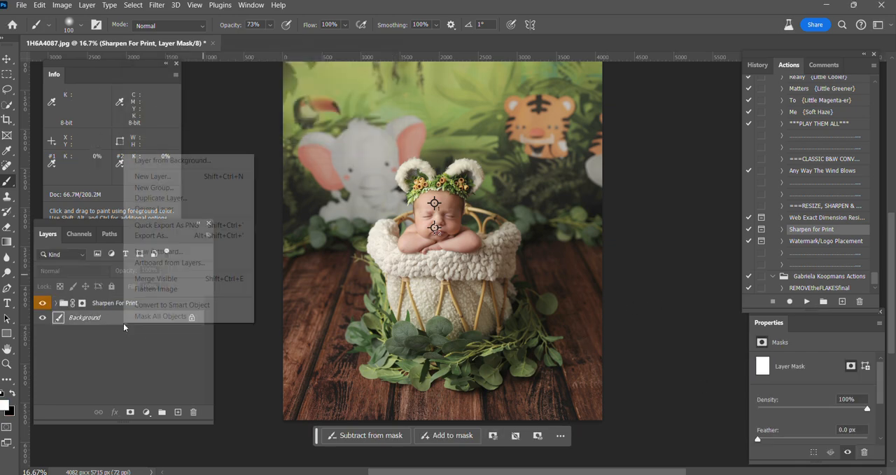
click(155, 289)
Run the Noise Reduction action on the flattened photo and set its layer's opacity to 27%
scroll(876, 276, up, 3)
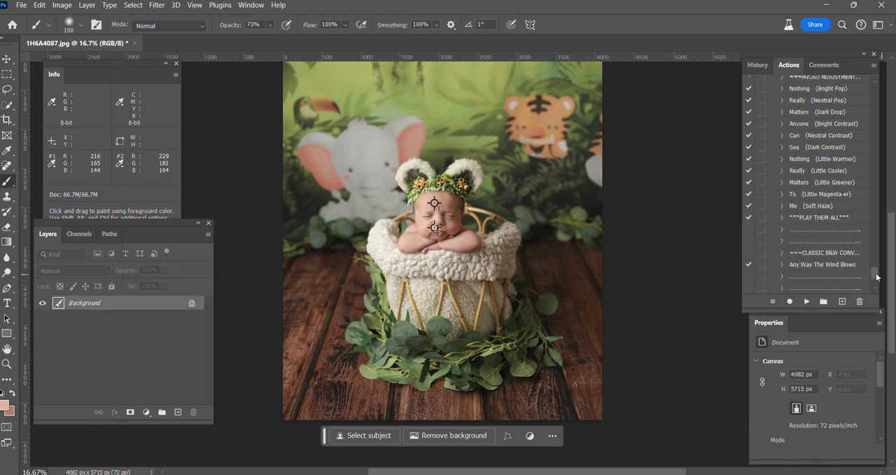
scroll(876, 276, up, 10)
click(805, 105)
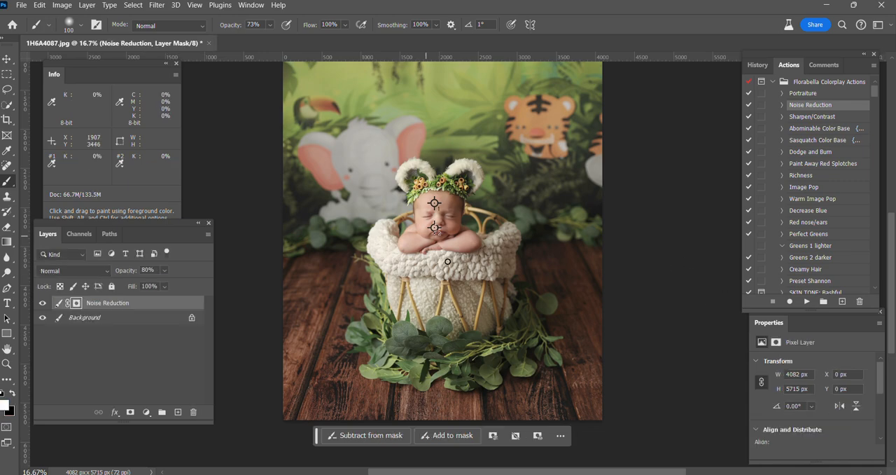
scroll(455, 226, up, 2)
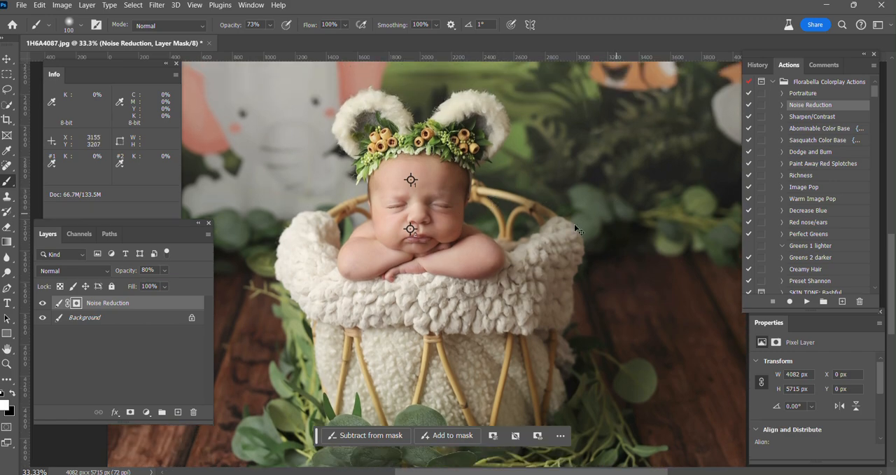
scroll(458, 262, up, 1)
mouse_move(129, 271)
mouse_down()
mouse_move(106, 269)
mouse_move(122, 272)
mouse_up()
key(ctrl+plus)
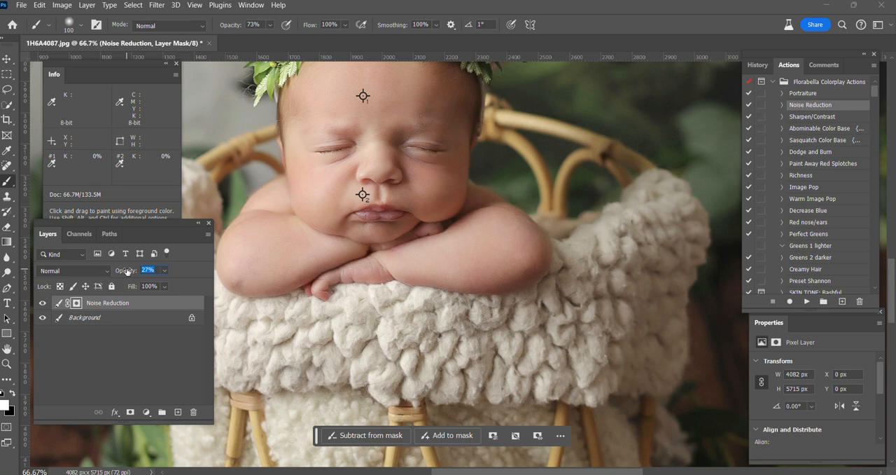
Review the whole photo and merge the Noise Reduction layer down into the background
key(ctrl+minus)
key(ctrl+minus)
key(ctrl+minus)
key(ctrl+minus)
key(ctrl+minus)
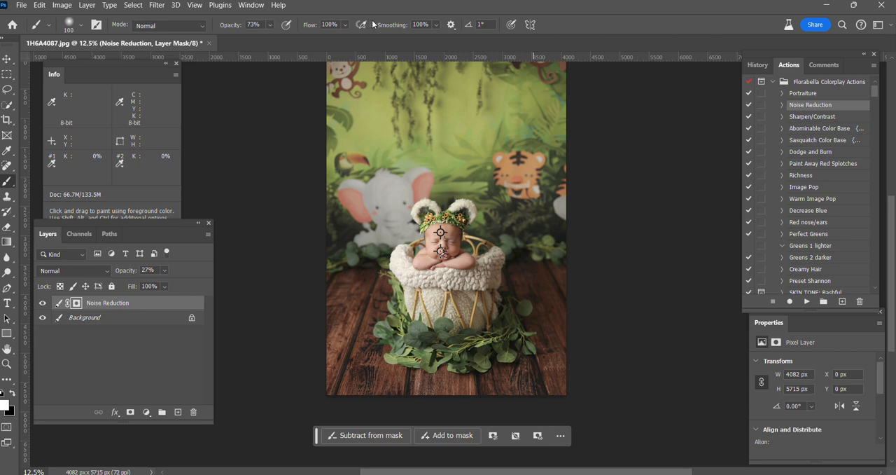
key(ctrl+e)
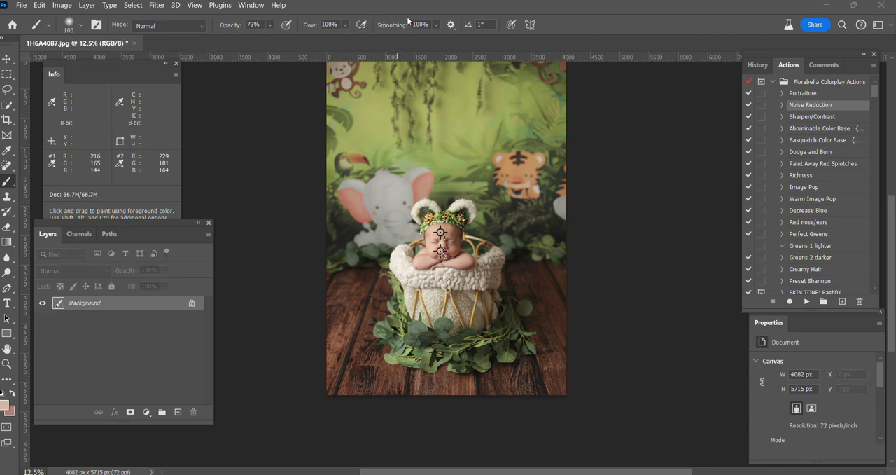